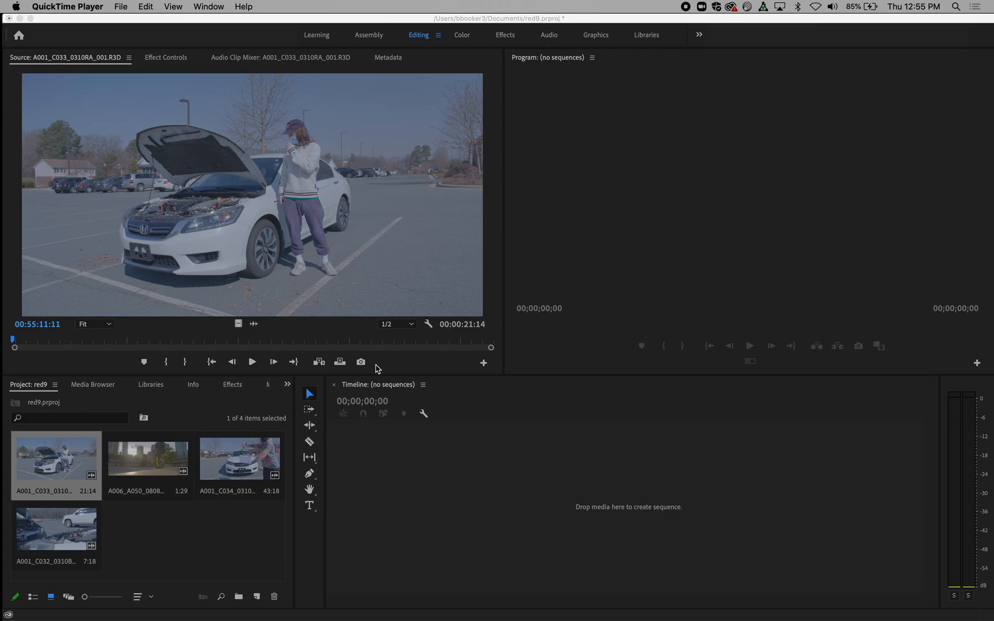
In the source clip's RED Source Settings, choose REDWideGamutRGB as the primary color space and Log 3G10 as the primary gamma curve
{"action": "left_click", "coordinate": [168, 62]}
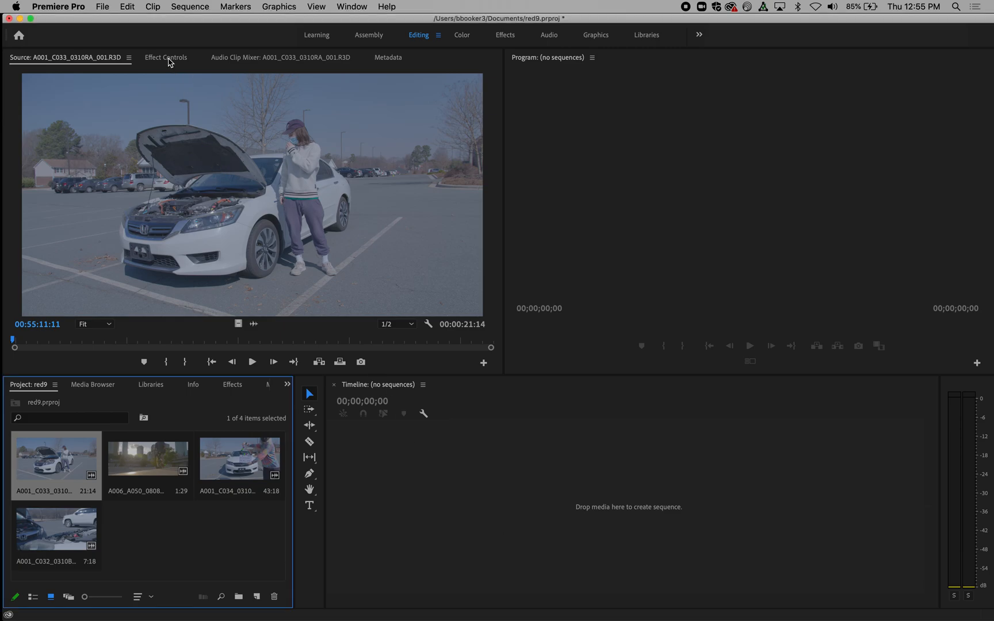
{"action": "left_click", "coordinate": [169, 62]}
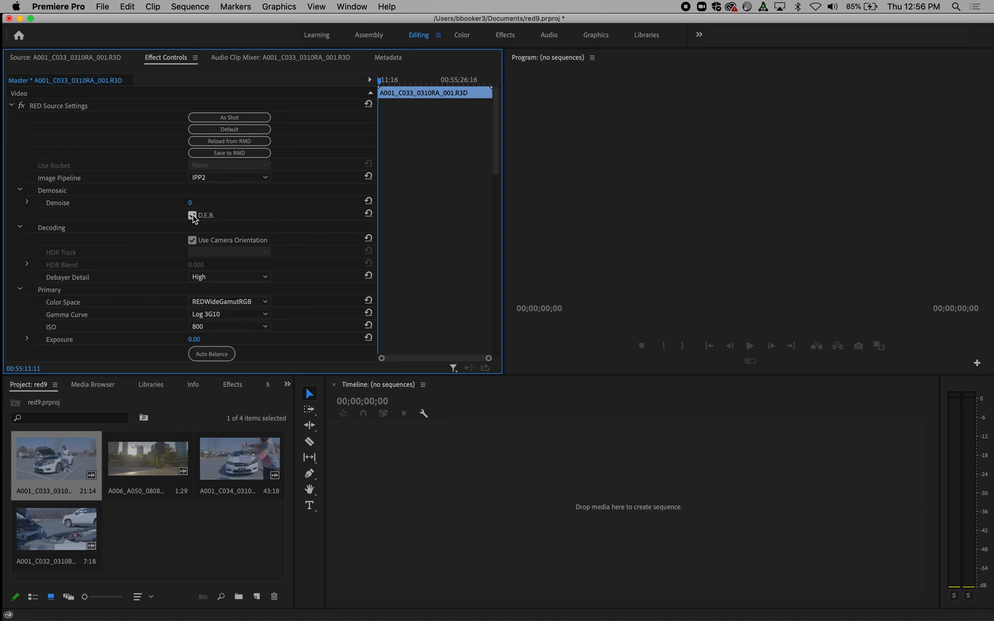
{"action": "scroll", "coordinate": [193, 218], "scroll_direction": "down", "scroll_amount": 5}
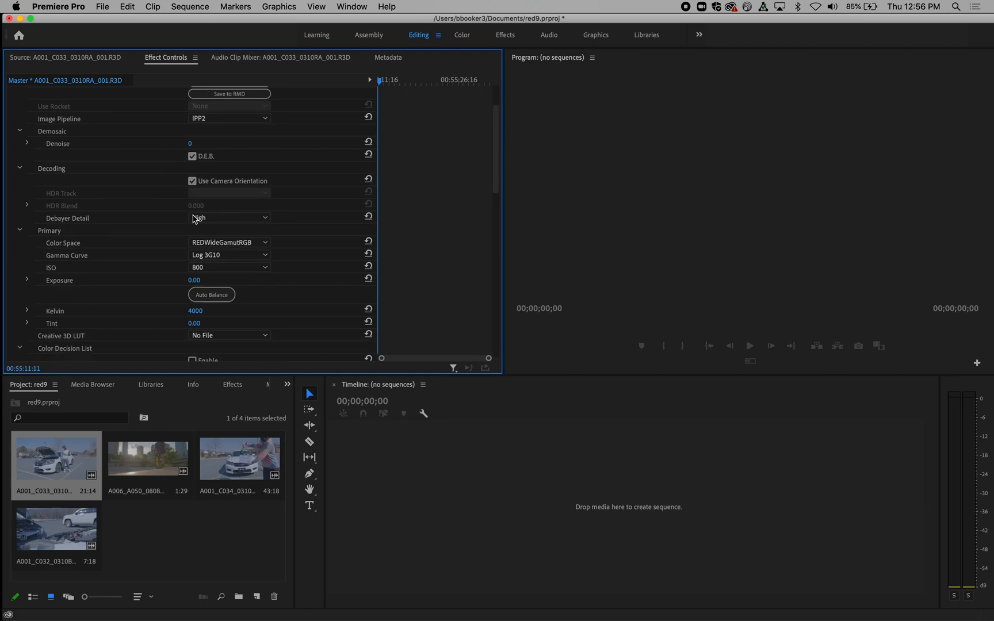
{"action": "left_click", "coordinate": [245, 233]}
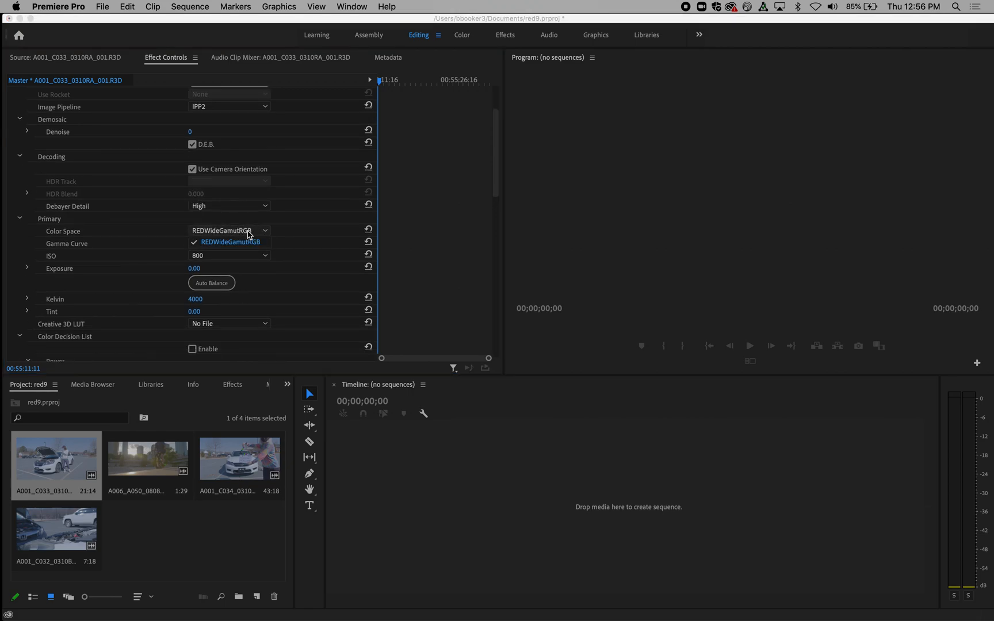
{"action": "left_click", "coordinate": [230, 244]}
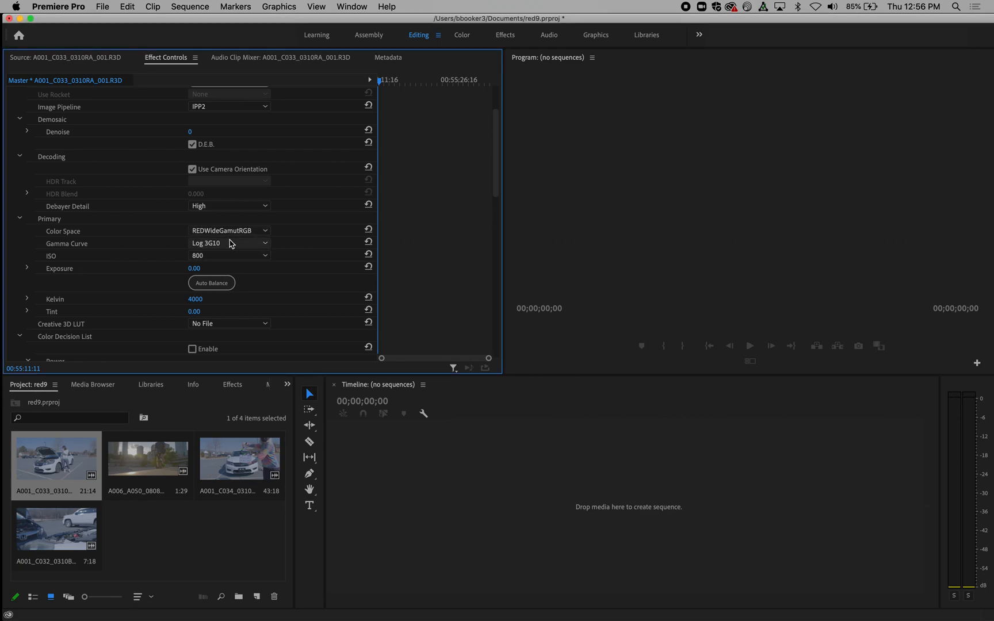
{"action": "left_click", "coordinate": [216, 245]}
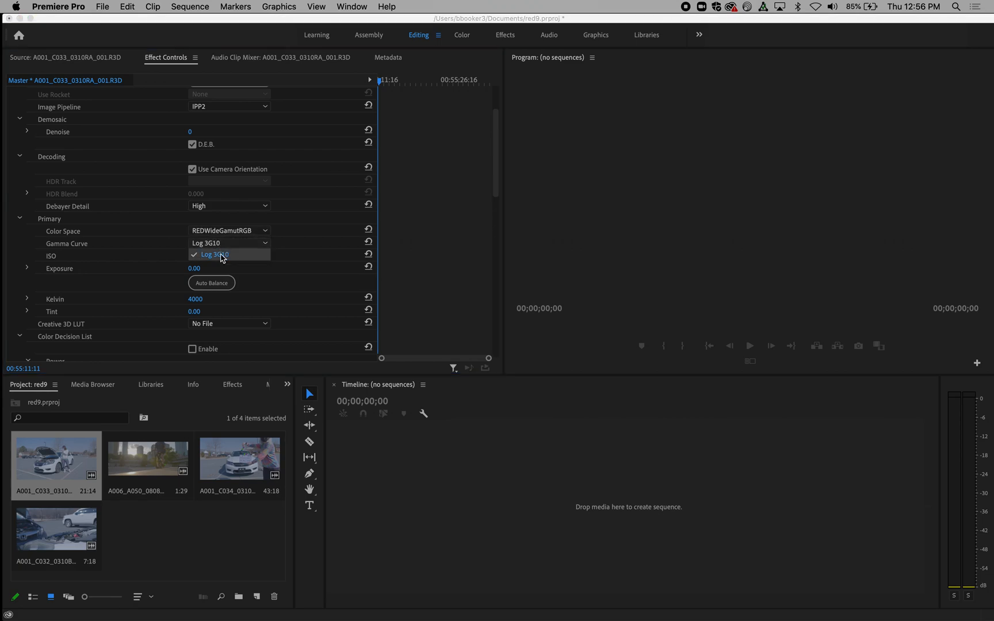
{"action": "left_click", "coordinate": [223, 257]}
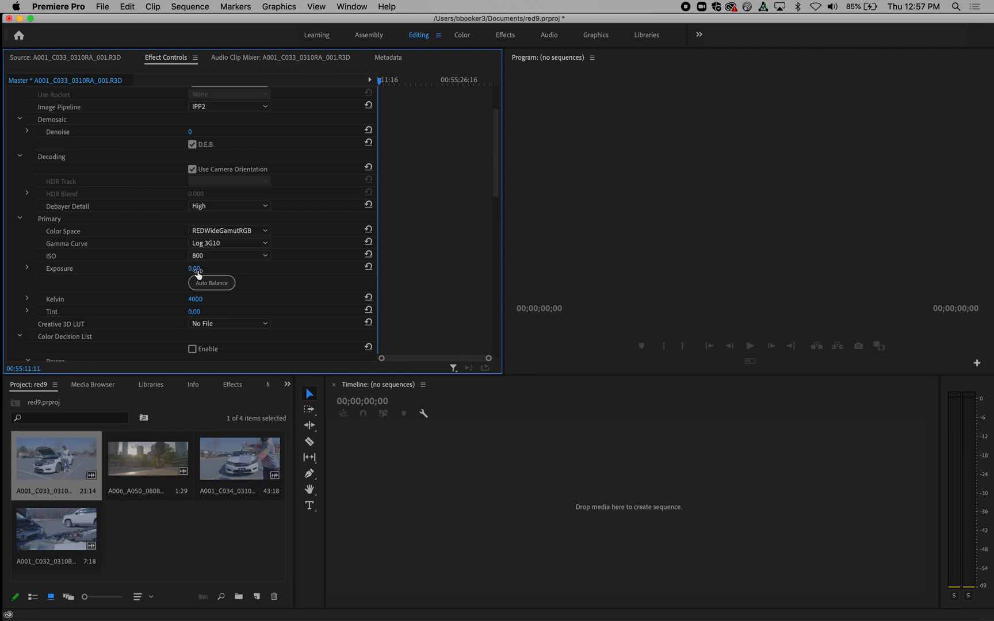
In the clip's Output Transform Settings, set the color space to REDWideGamutRGB and the gamma curve to Log 3G10
{"action": "scroll", "coordinate": [198, 274], "scroll_direction": "down", "scroll_amount": 2}
{"action": "scroll", "coordinate": [198, 274], "scroll_direction": "down", "scroll_amount": 2}
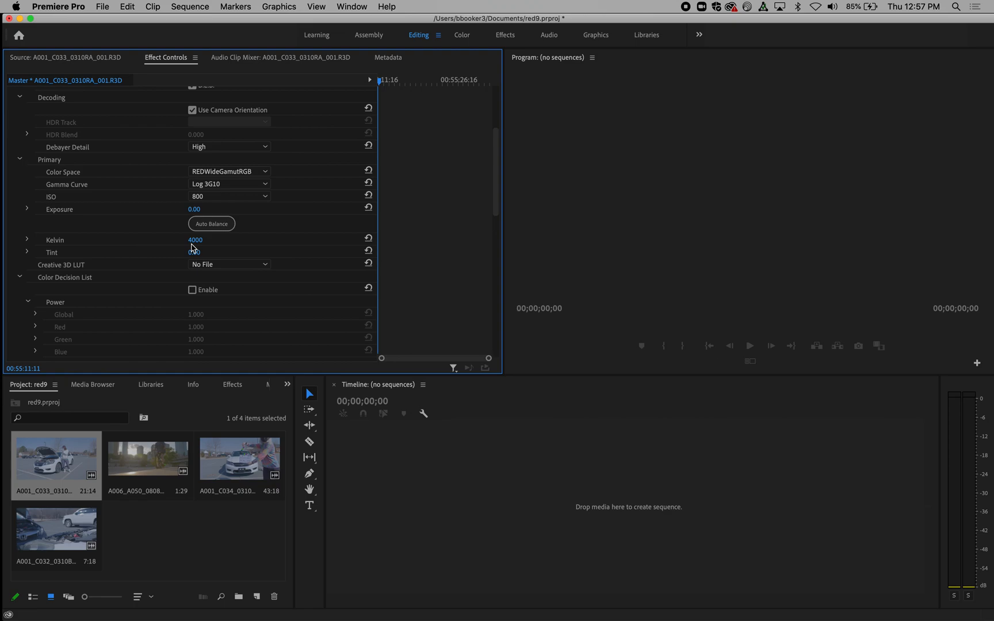
{"action": "scroll", "coordinate": [191, 249], "scroll_direction": "down", "scroll_amount": 2}
{"action": "scroll", "coordinate": [191, 249], "scroll_direction": "down", "scroll_amount": 15}
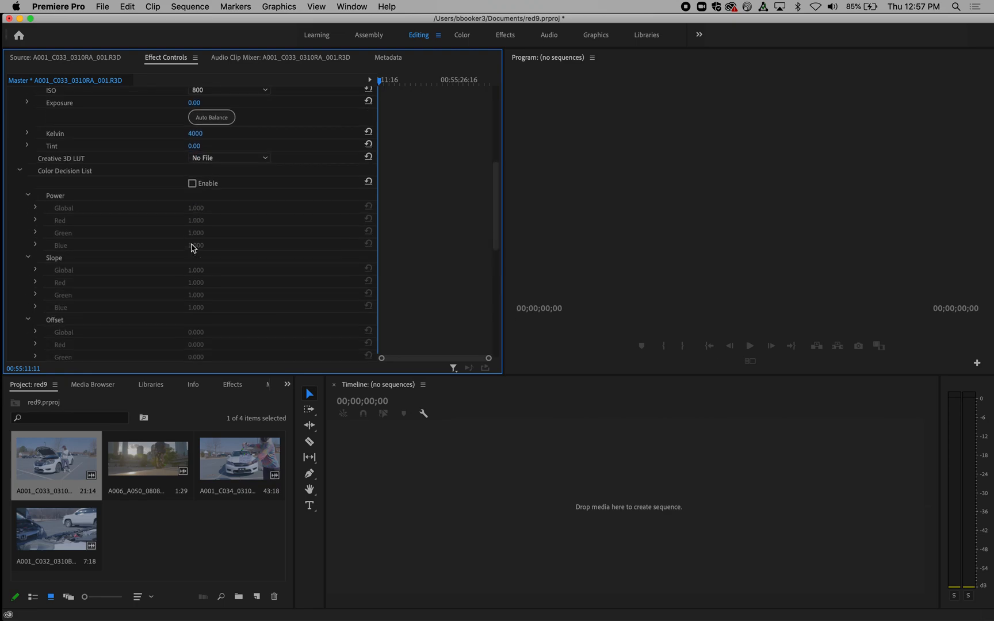
{"action": "scroll", "coordinate": [192, 248], "scroll_direction": "down", "scroll_amount": 5}
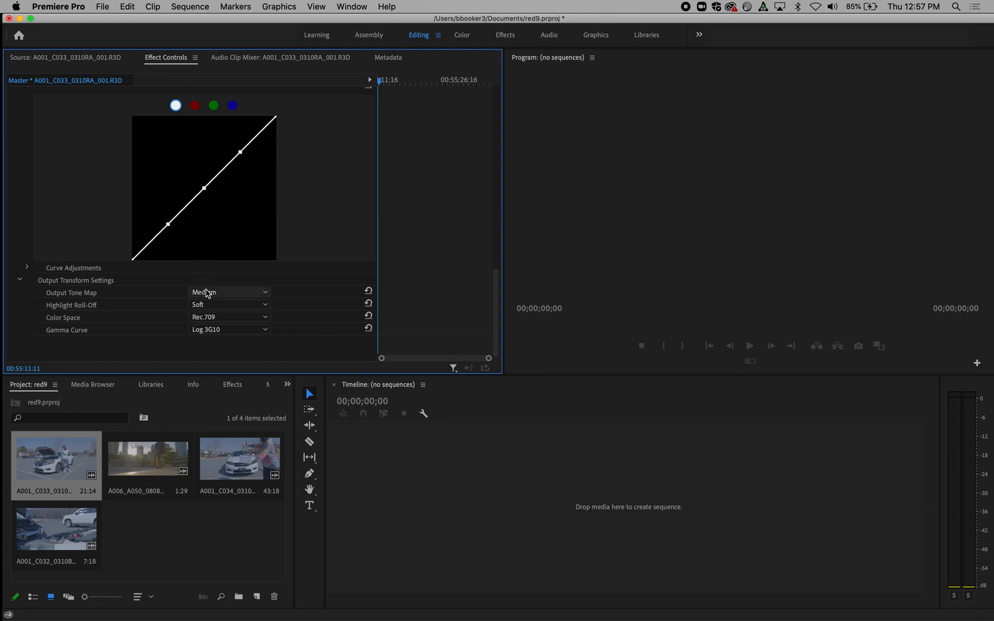
{"action": "left_click", "coordinate": [206, 318]}
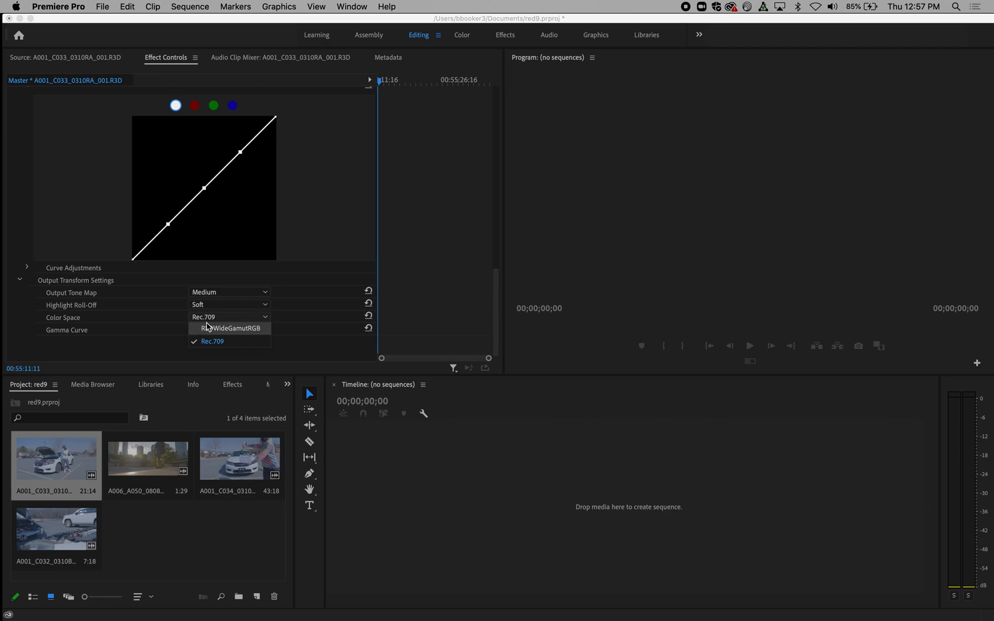
{"action": "left_click", "coordinate": [206, 329]}
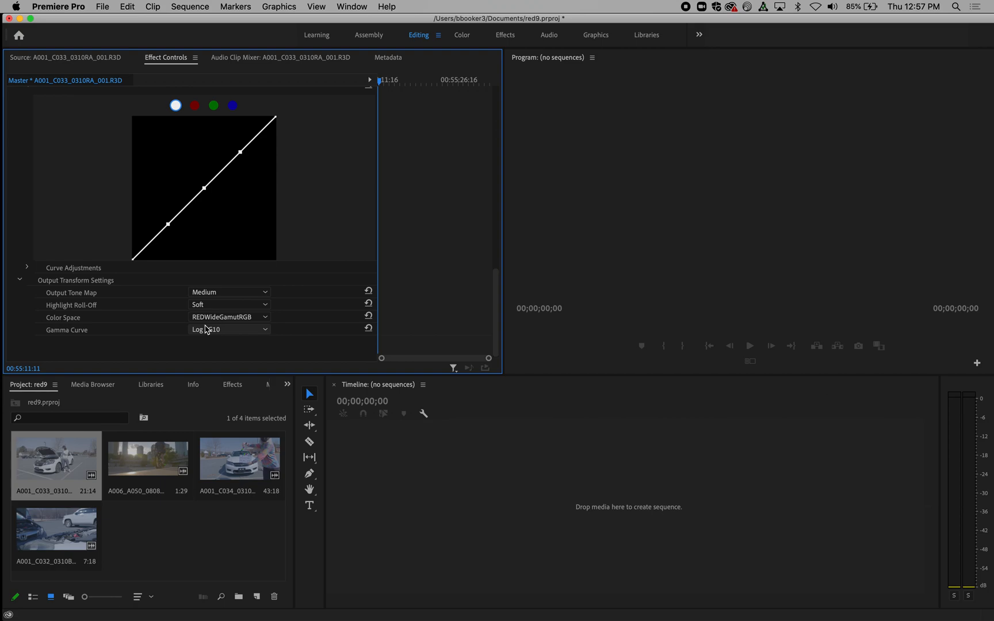
{"action": "left_click", "coordinate": [223, 330]}
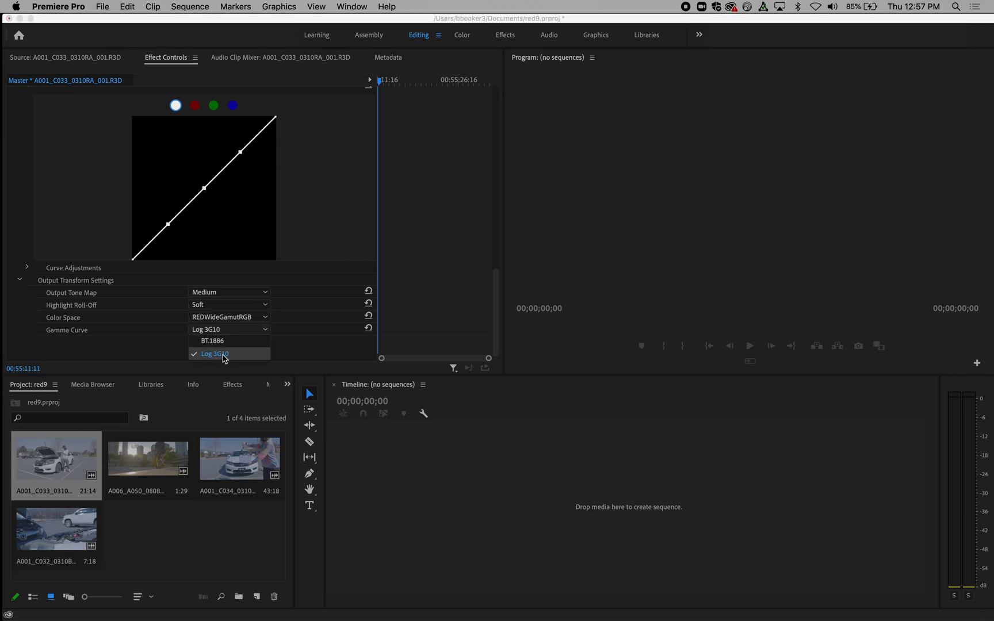
{"action": "left_click", "coordinate": [224, 355]}
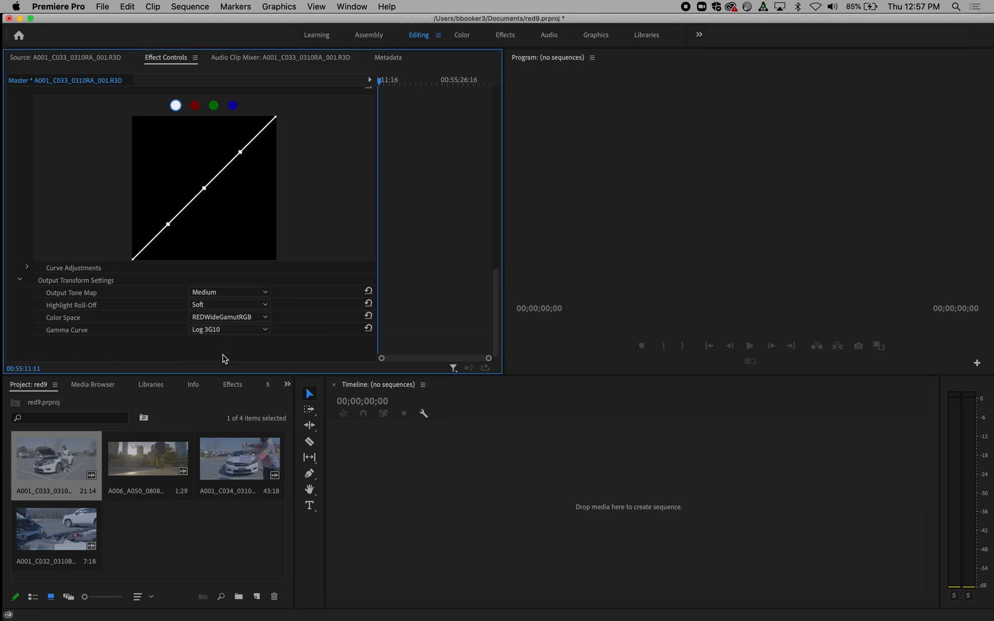
View the A001_C033_0310RA_001.R3D clip in the source monitor and create a new timeline sequence from it
{"action": "left_click", "coordinate": [78, 62]}
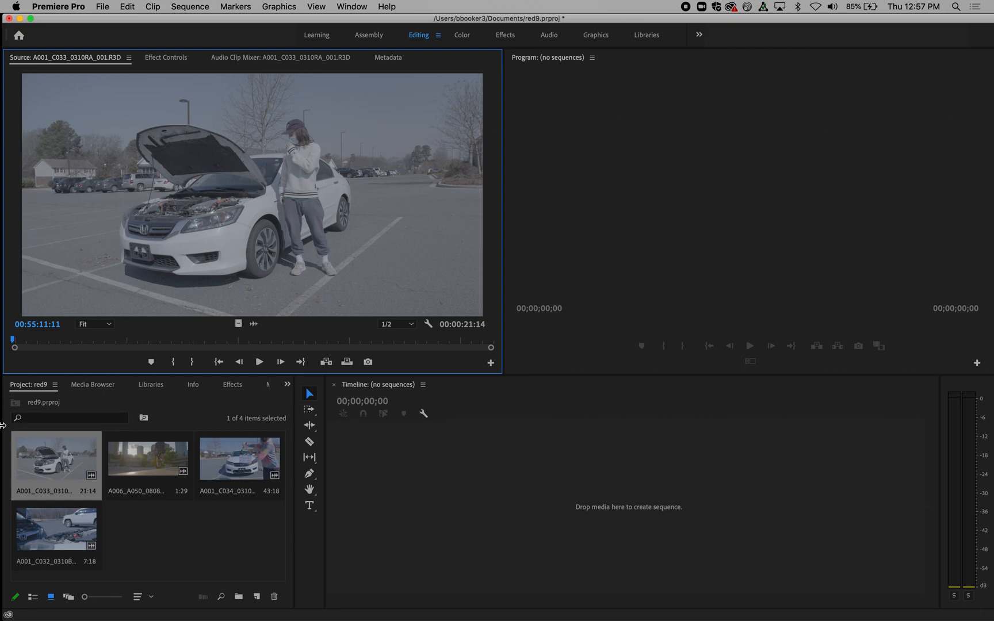
{"action": "left_click", "coordinate": [94, 456]}
{"action": "left_click_drag", "start_coordinate": [93, 457], "coordinate": [347, 476]}
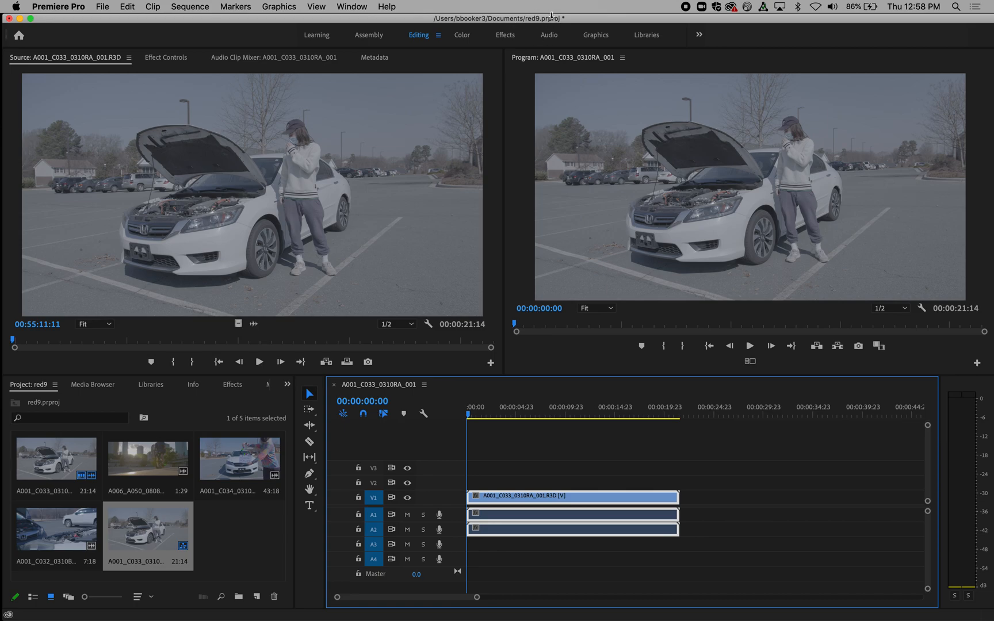
Uncover the desktop to view the IPP2 Cubes SDR Core and Lutify.me LUT folders, and bring the editing window back into place
{"action": "left_click_drag", "start_coordinate": [548, 27], "coordinate": [435, 274]}
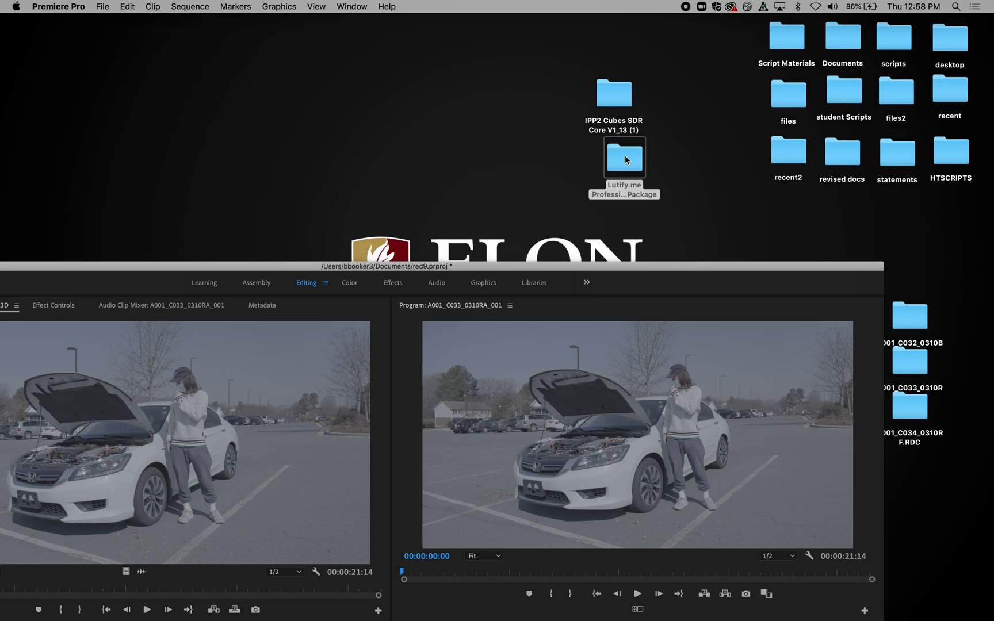
{"action": "left_click_drag", "start_coordinate": [492, 265], "coordinate": [611, 23]}
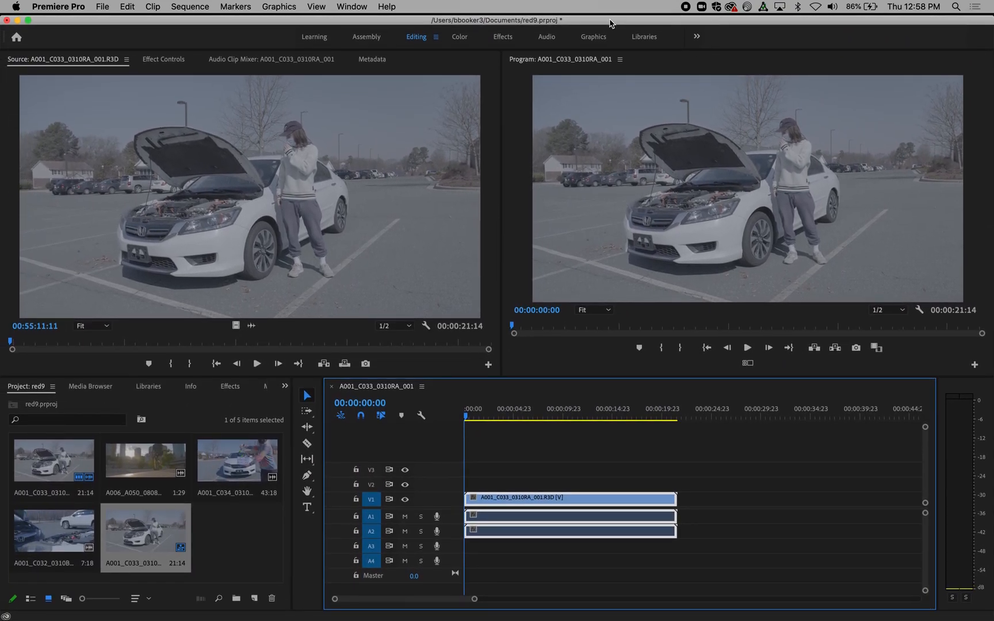
Switch to the Color workspace and create an adjustment layer at 6144 x 3240, 23.976 fps, with square pixels
{"action": "left_click", "coordinate": [460, 38]}
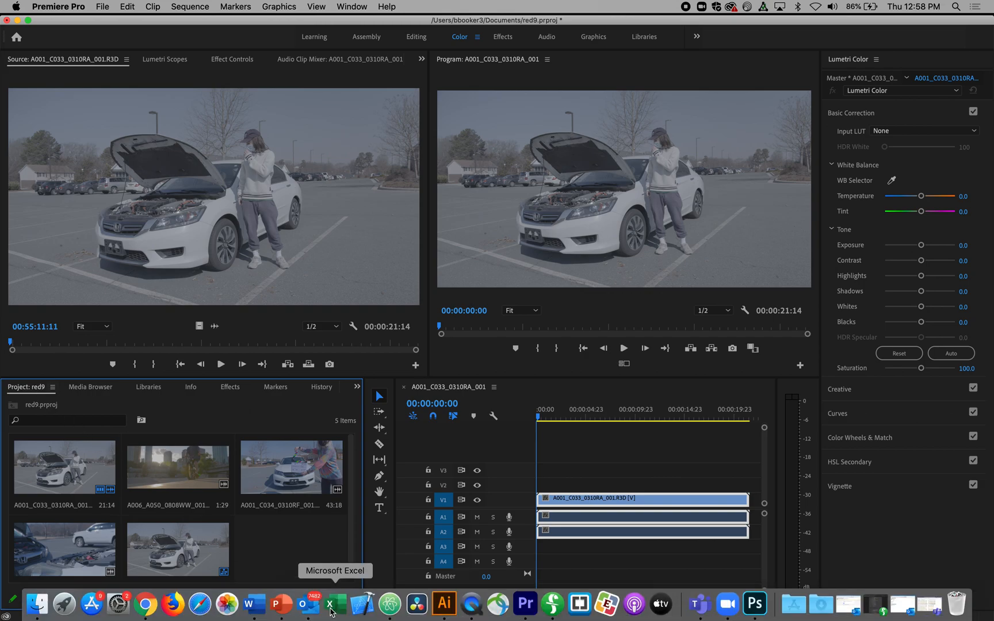
{"action": "left_click", "coordinate": [328, 599]}
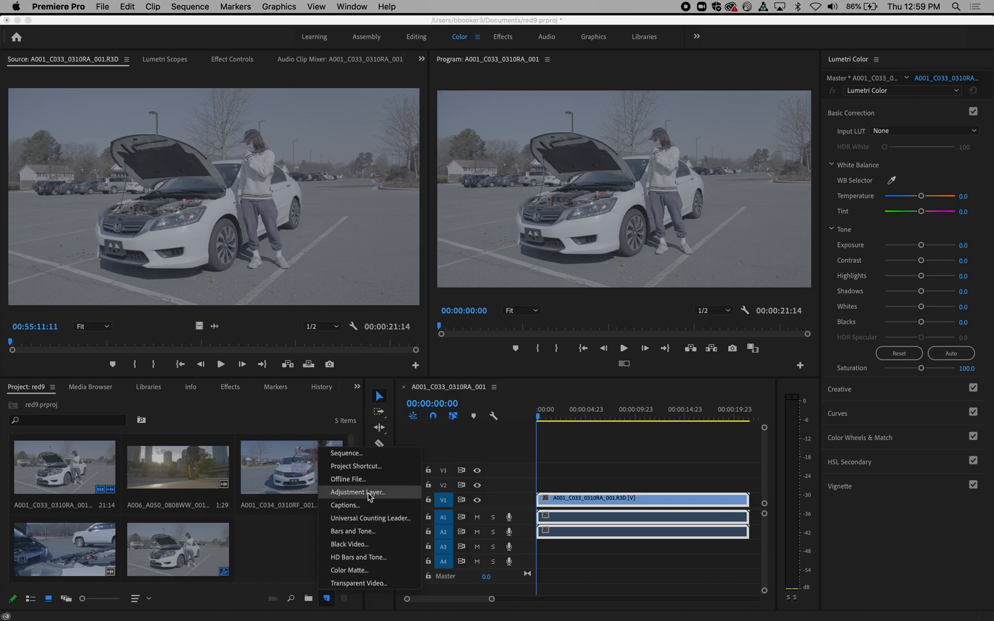
{"action": "left_click", "coordinate": [368, 494]}
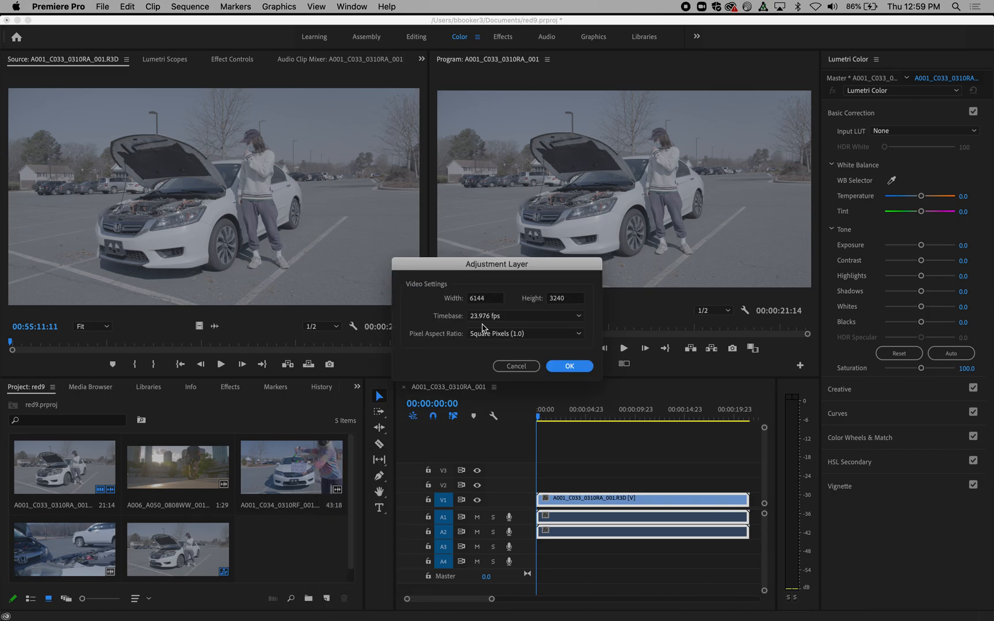
{"action": "left_click", "coordinate": [568, 366]}
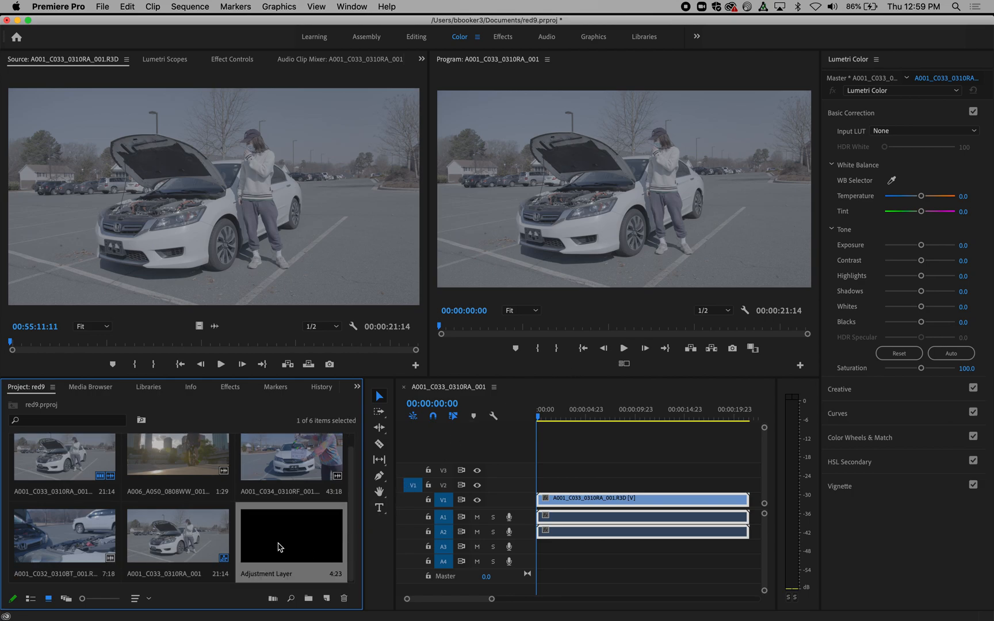
Place the adjustment layer on V2 across the clip's full length and duplicate it onto V3, V4 and V5
{"action": "left_click_drag", "start_coordinate": [279, 546], "coordinate": [748, 483]}
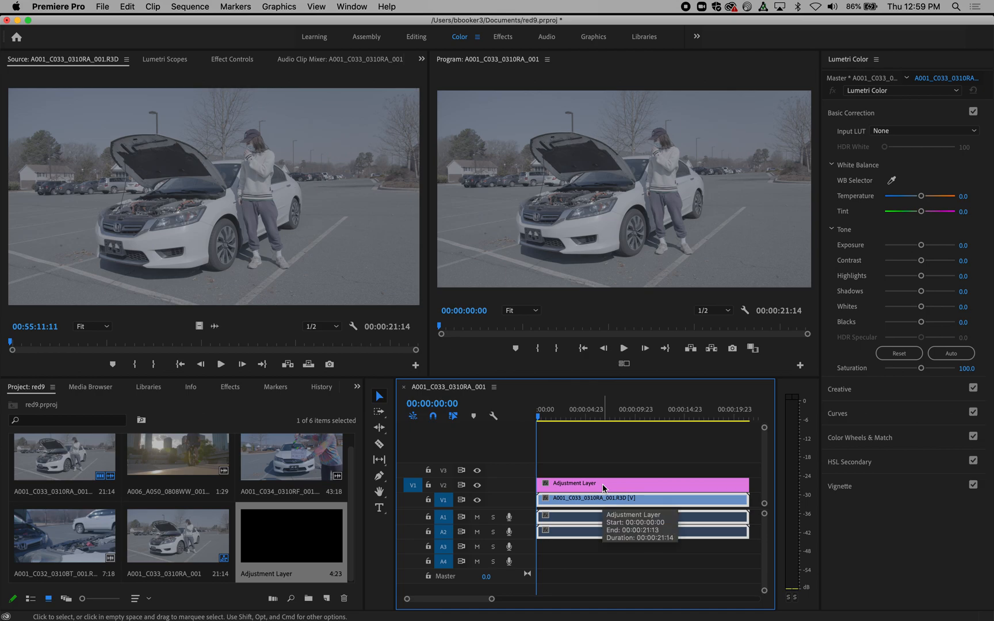
{"action": "left_click_drag", "start_coordinate": [602, 483], "coordinate": [598, 448]}
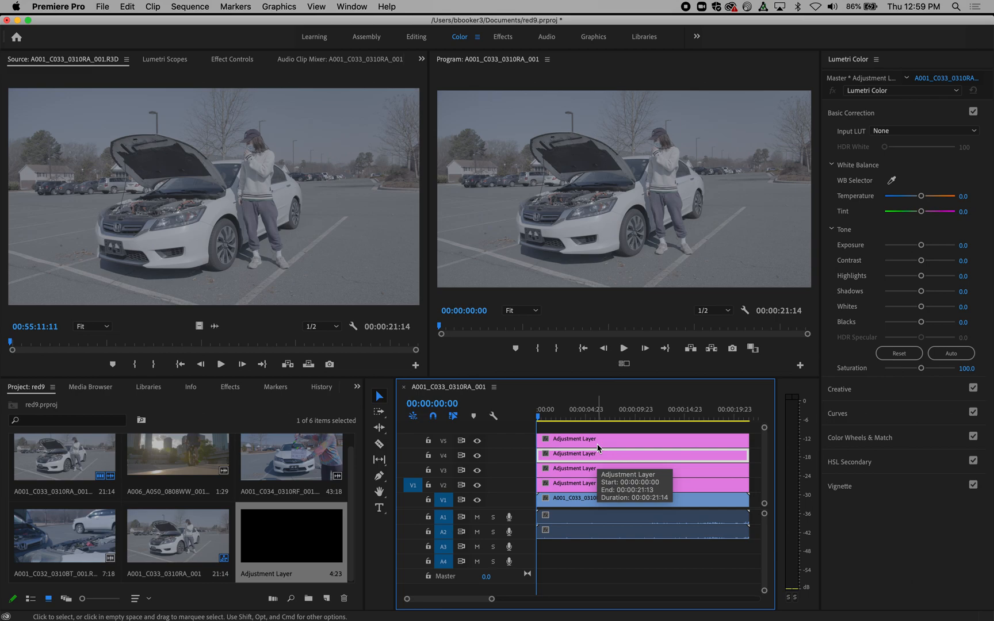
Rename the adjustment layer on track V2 as Basic
{"action": "left_click", "coordinate": [582, 487]}
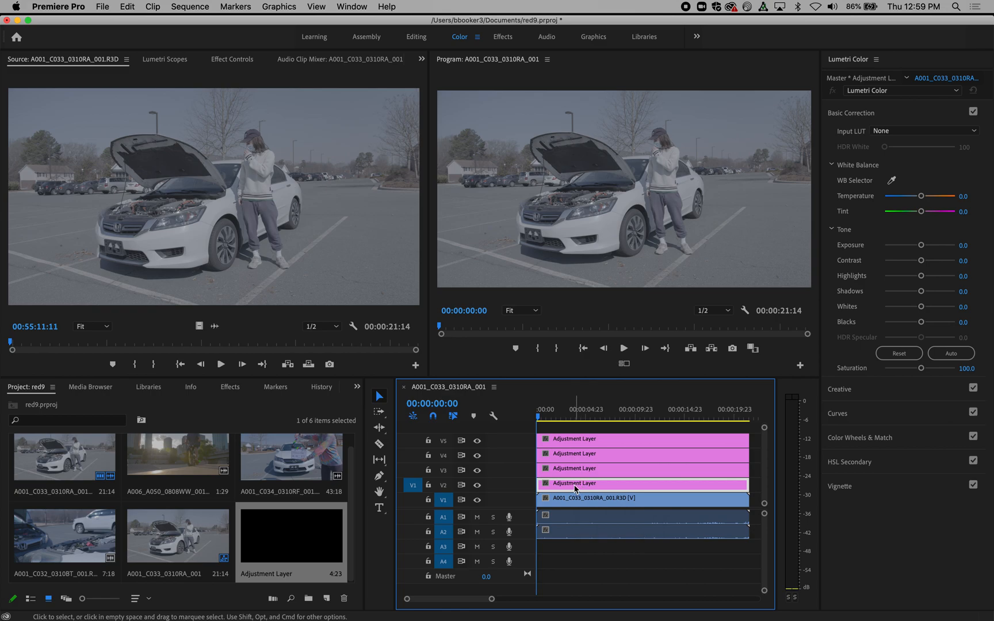
{"action": "right_click", "coordinate": [575, 489]}
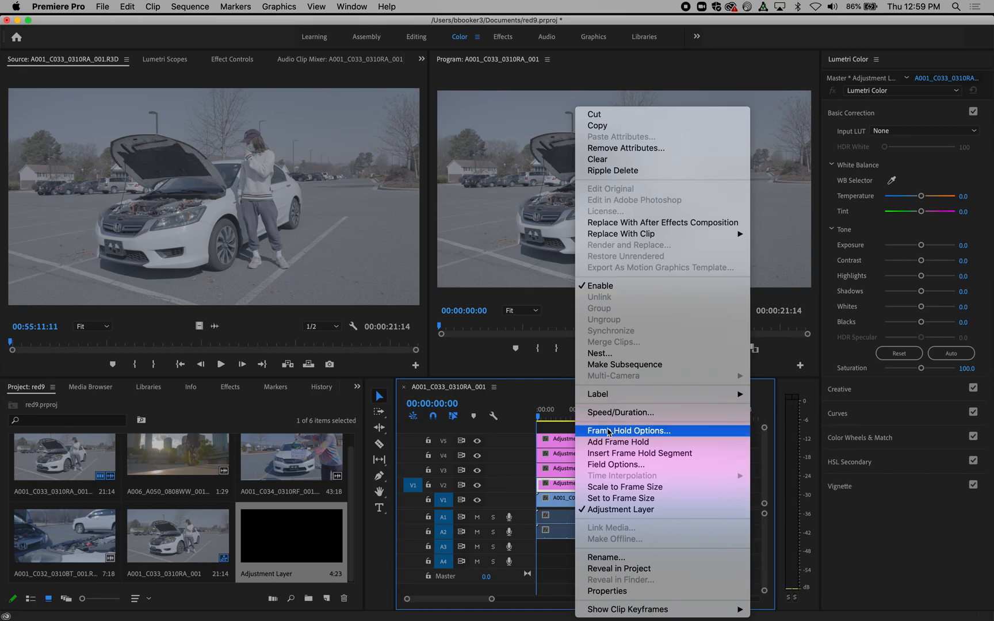
{"action": "left_click", "coordinate": [598, 557]}
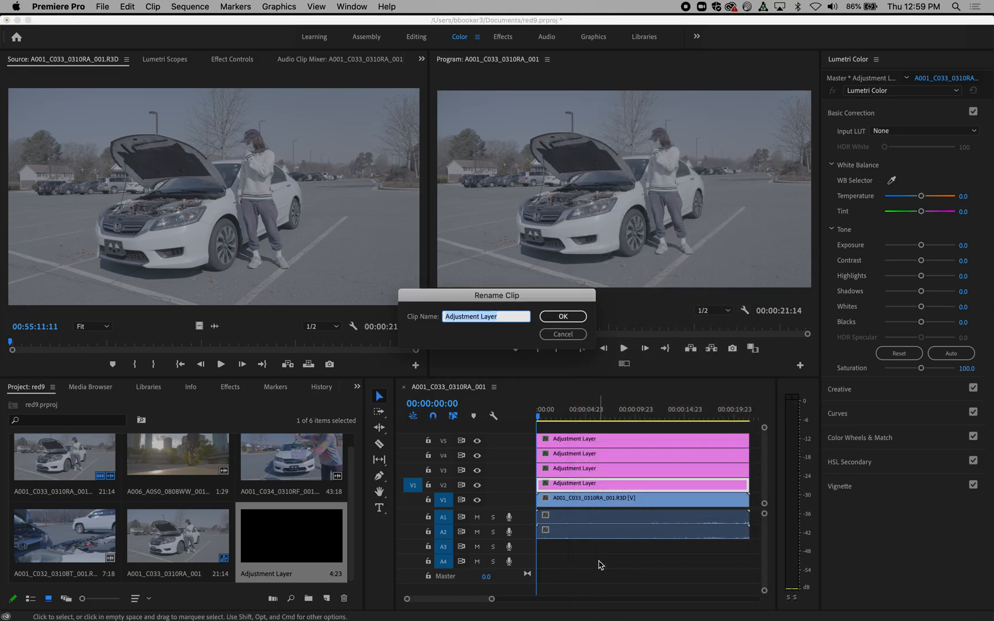
{"action": "type", "text": "Basic"}
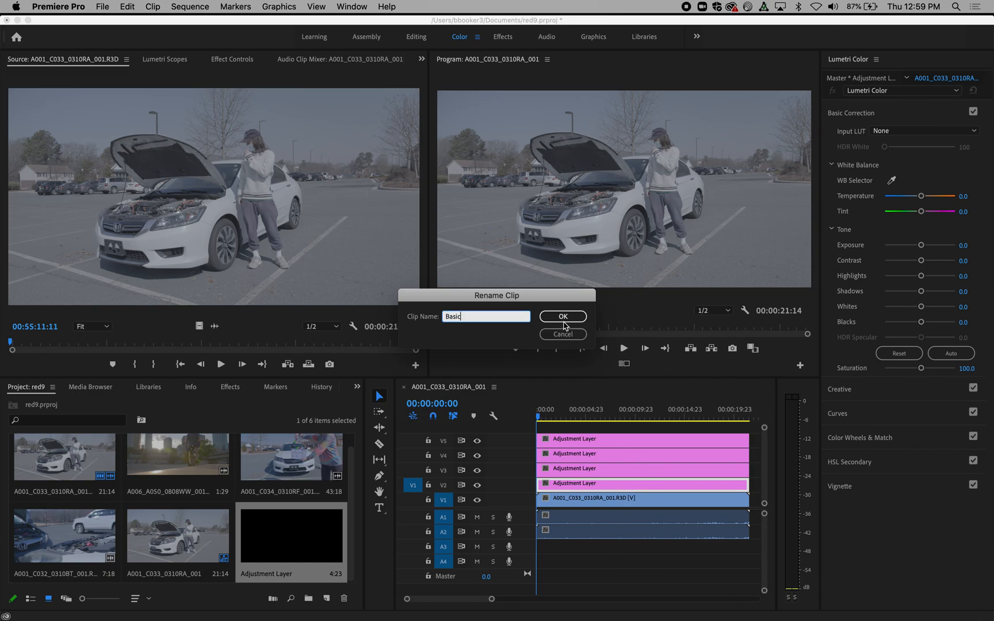
{"action": "left_click", "coordinate": [563, 318]}
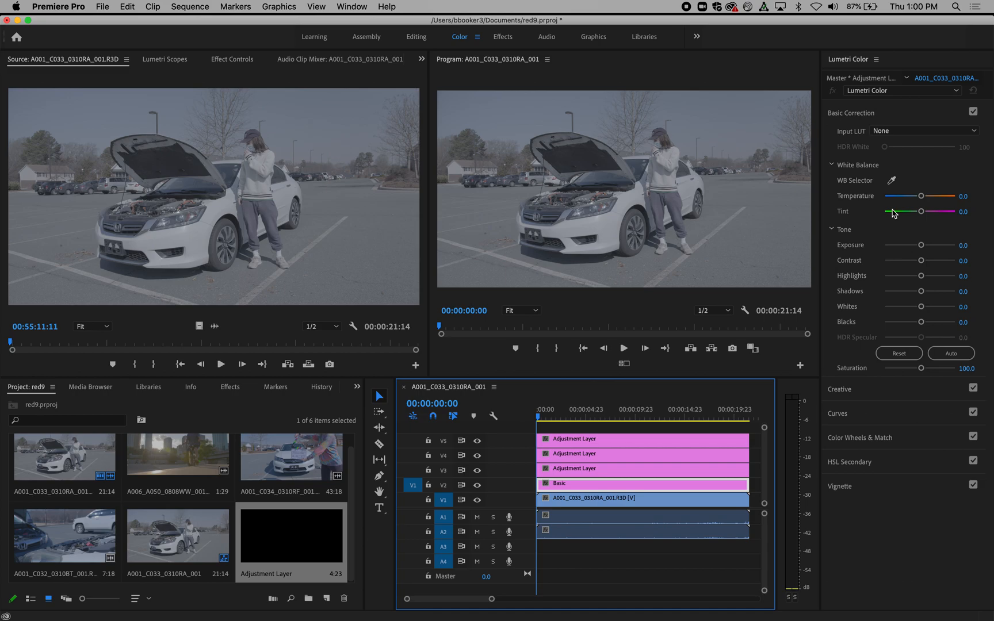
Rename the adjustment layer on track V3 as Creative
{"action": "left_click", "coordinate": [568, 475]}
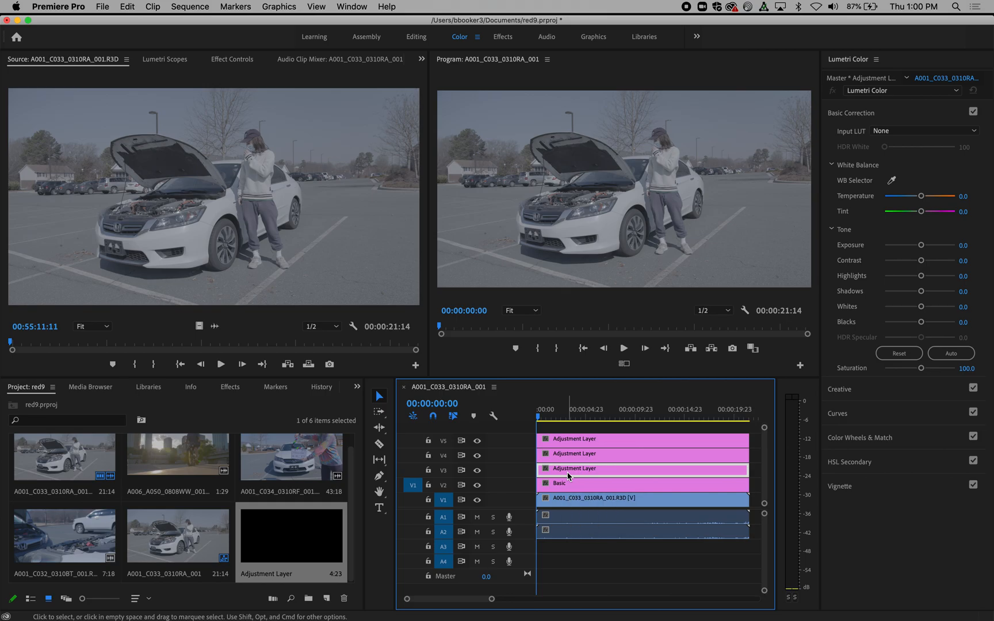
{"action": "right_click", "coordinate": [569, 477]}
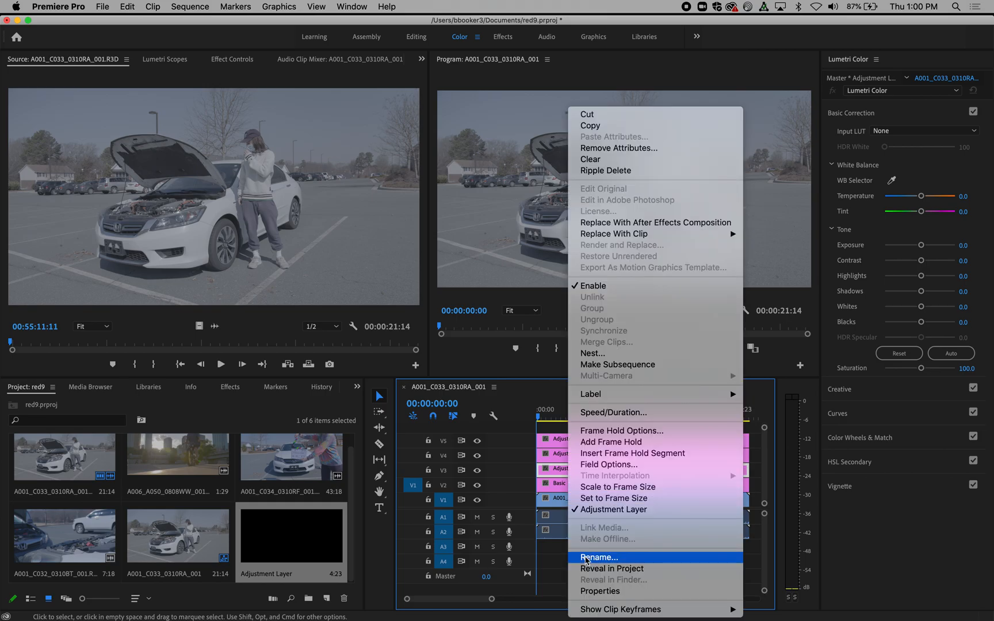
{"action": "left_click", "coordinate": [587, 557]}
{"action": "type", "text": "Creative"}
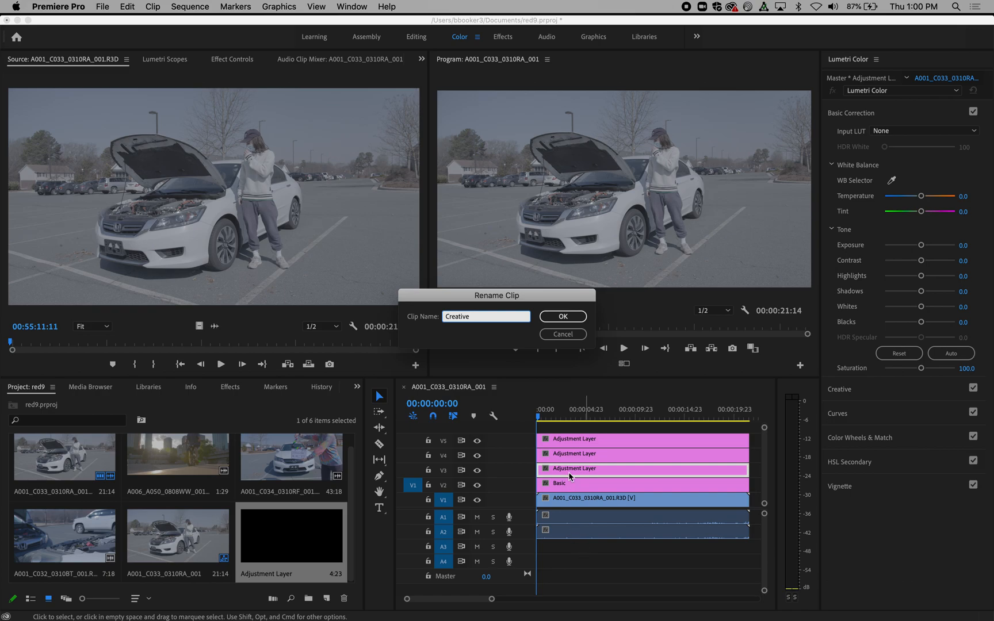
{"action": "left_click", "coordinate": [562, 320]}
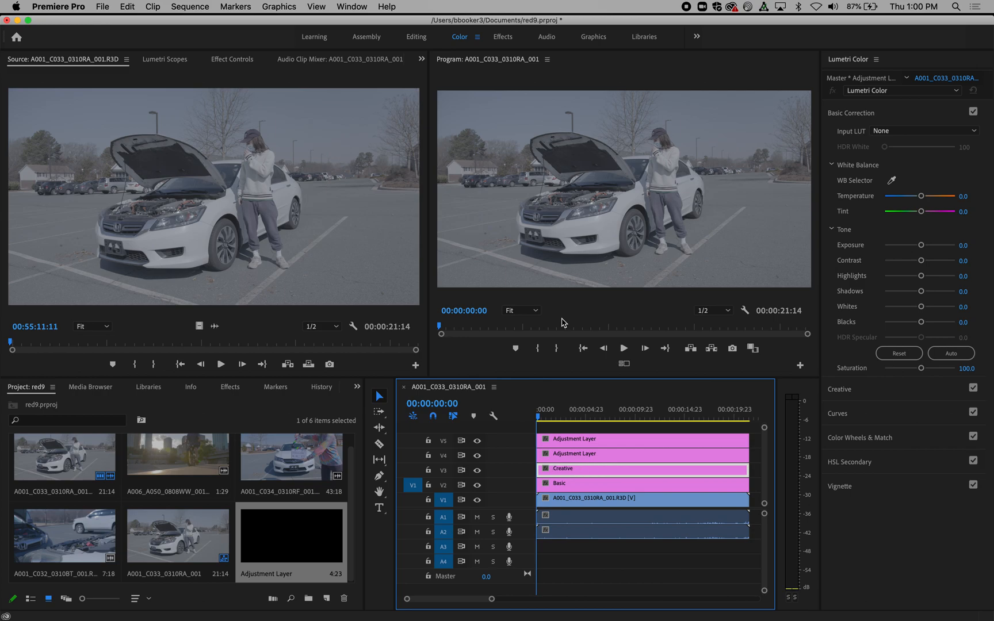
Rename the adjustment layer on track V4 as Secondary
{"action": "left_click", "coordinate": [555, 457]}
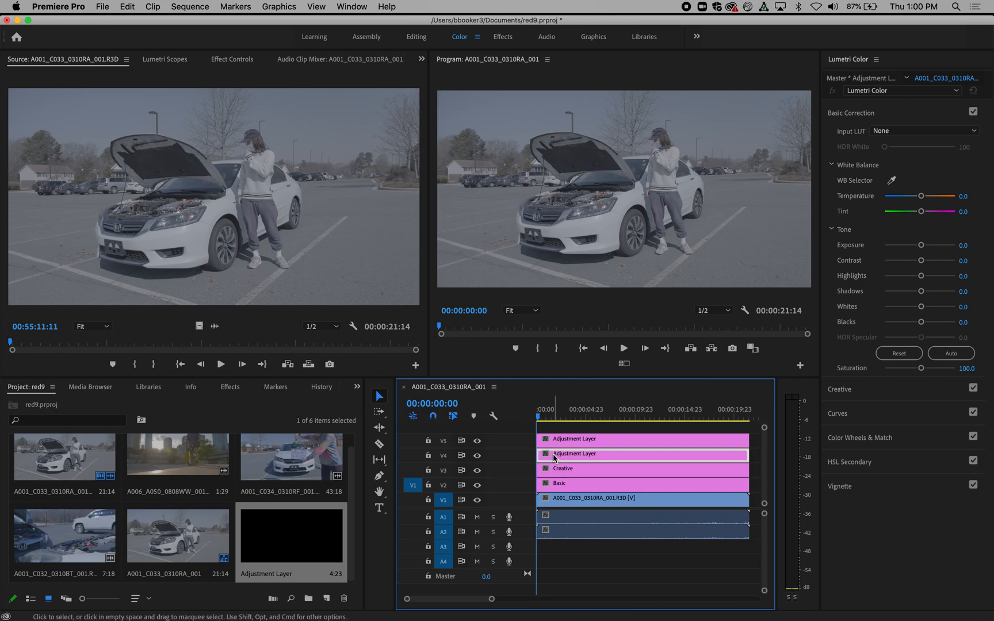
{"action": "right_click", "coordinate": [554, 456]}
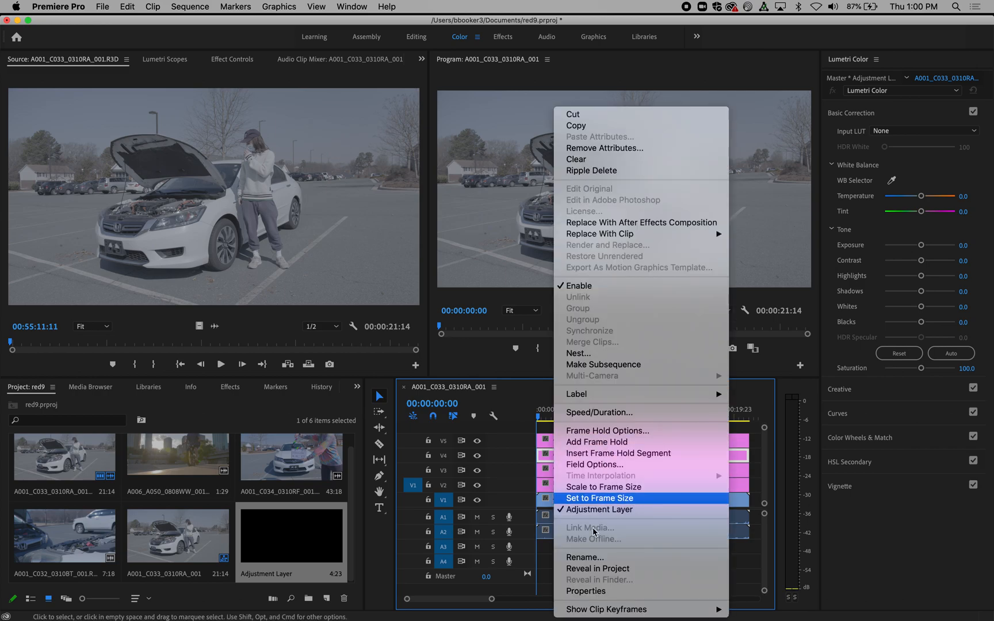
{"action": "left_click", "coordinate": [581, 558]}
{"action": "type", "text": "Sec"}
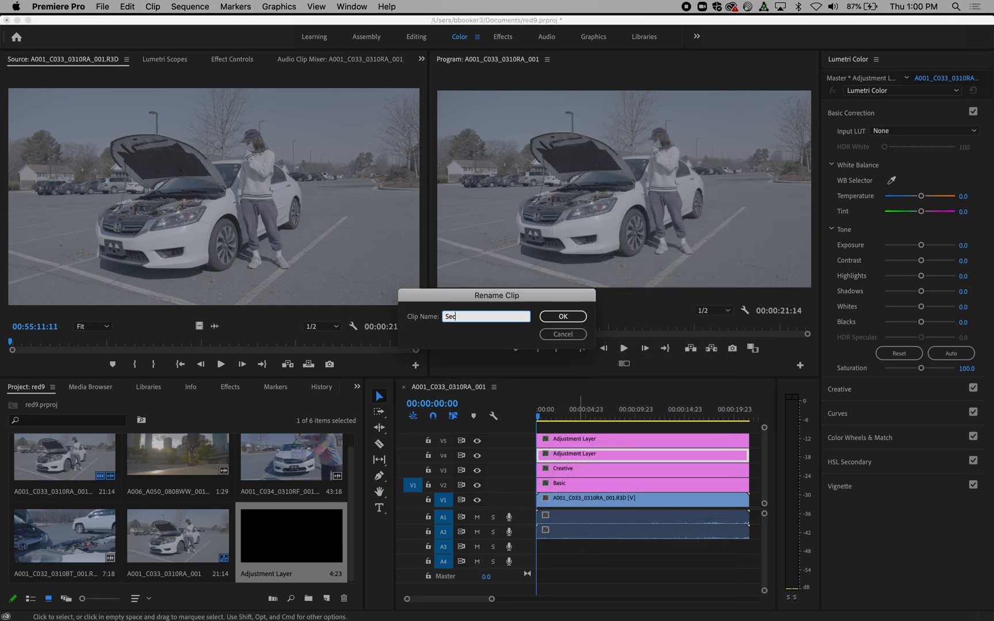
{"action": "type", "text": "ondary"}
{"action": "left_click", "coordinate": [570, 317]}
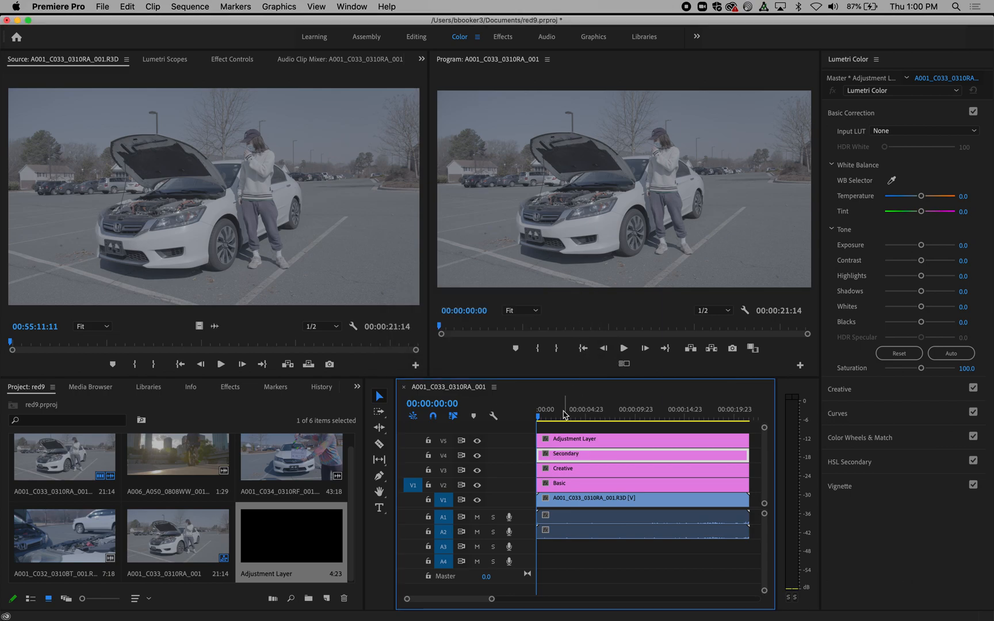
Rename the adjustment layer on track V5 as LOG
{"action": "left_click", "coordinate": [565, 440]}
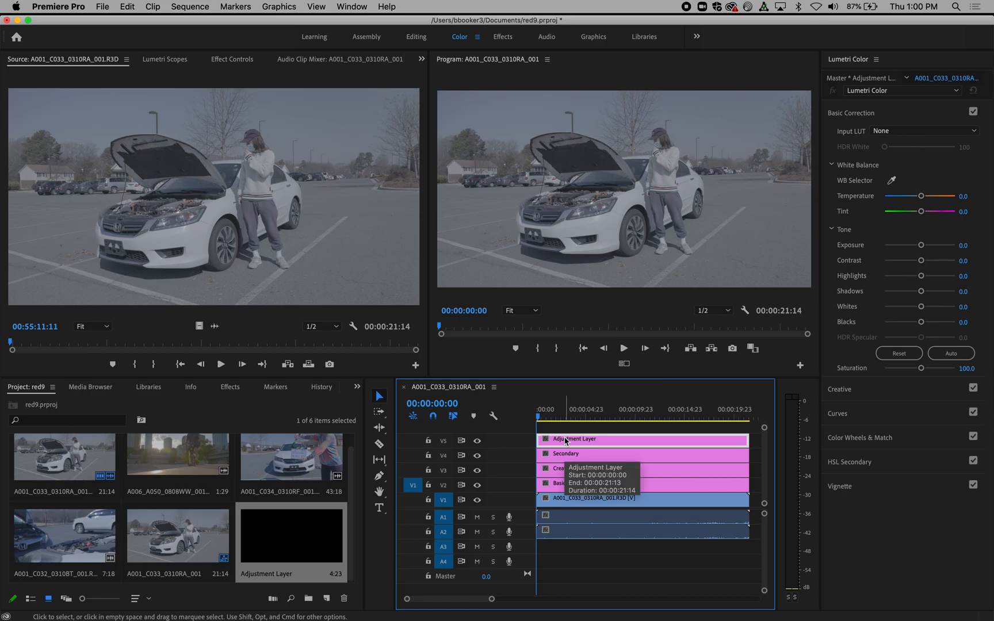
{"action": "right_click", "coordinate": [565, 440]}
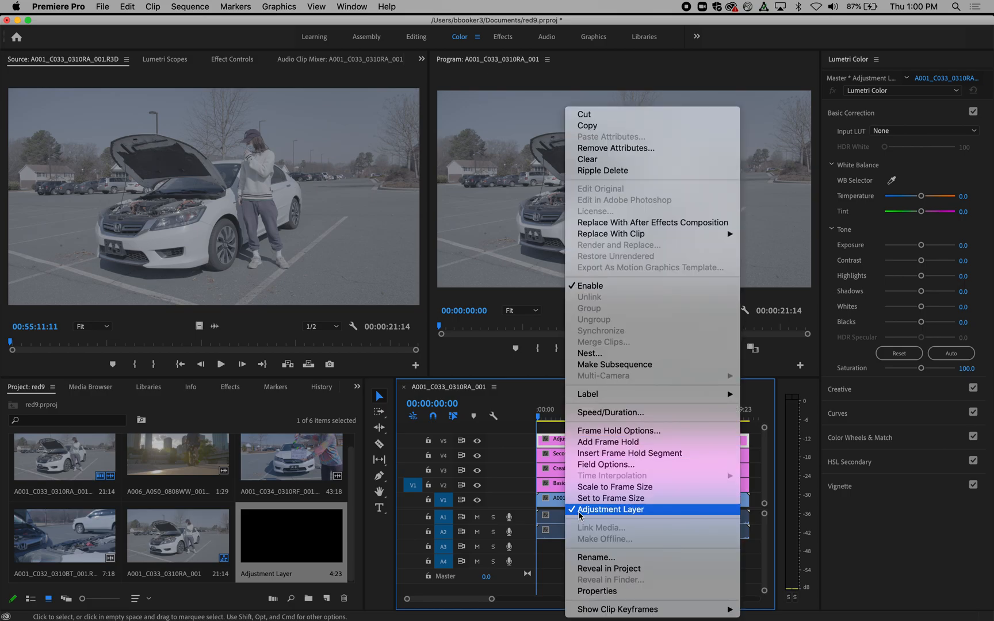
{"action": "left_click", "coordinate": [581, 557]}
{"action": "type", "text": "LOG"}
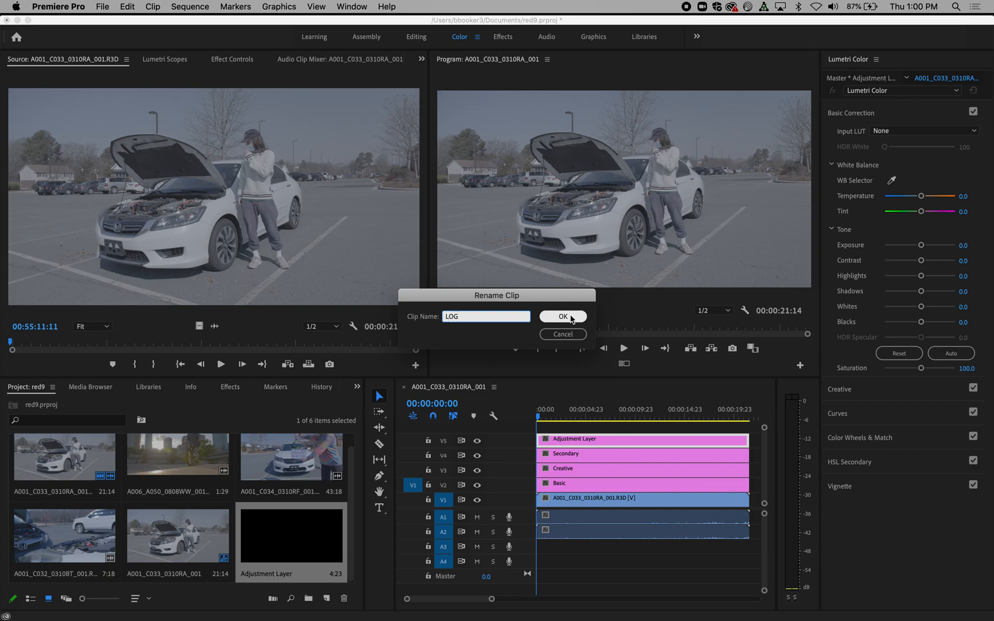
{"action": "left_click", "coordinate": [564, 317]}
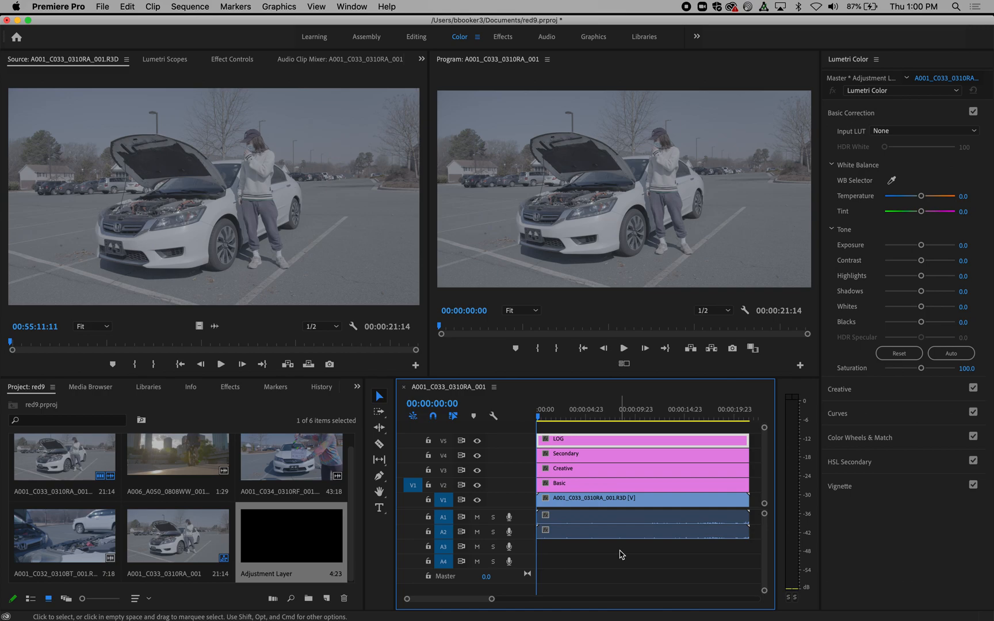
Load RWG_Log3G10 to REC709_BT1886 with MEDIUM_CONTRAST and R_3_Soft size_33 v1.13.cube from the IPP2 Cubes REC709 folder as the LOG layer's input LUT
{"action": "left_click", "coordinate": [562, 470]}
{"action": "left_click", "coordinate": [556, 485]}
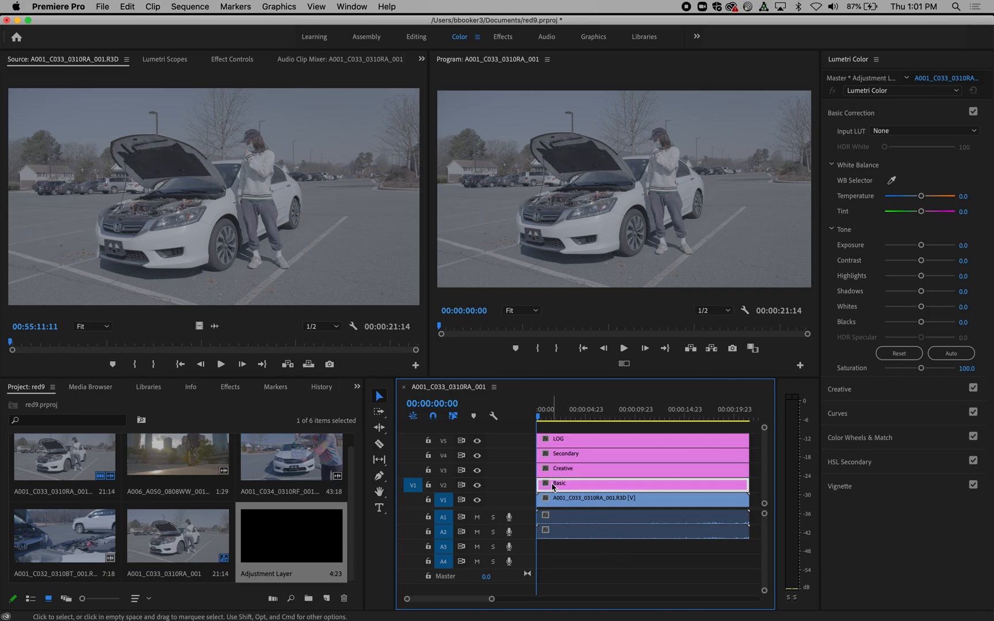
{"action": "left_click", "coordinate": [567, 445]}
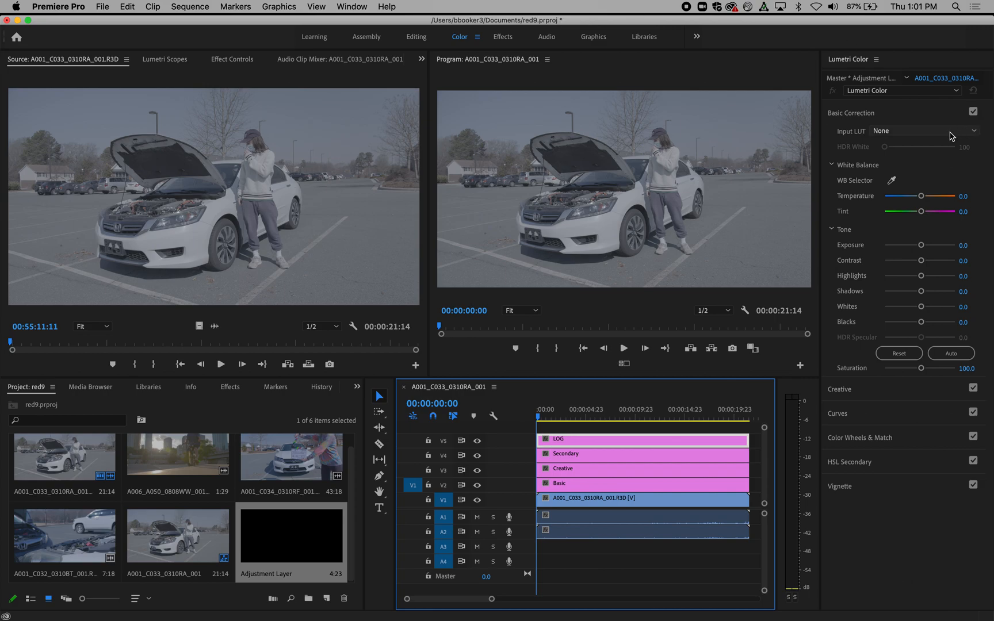
{"action": "left_click", "coordinate": [857, 114]}
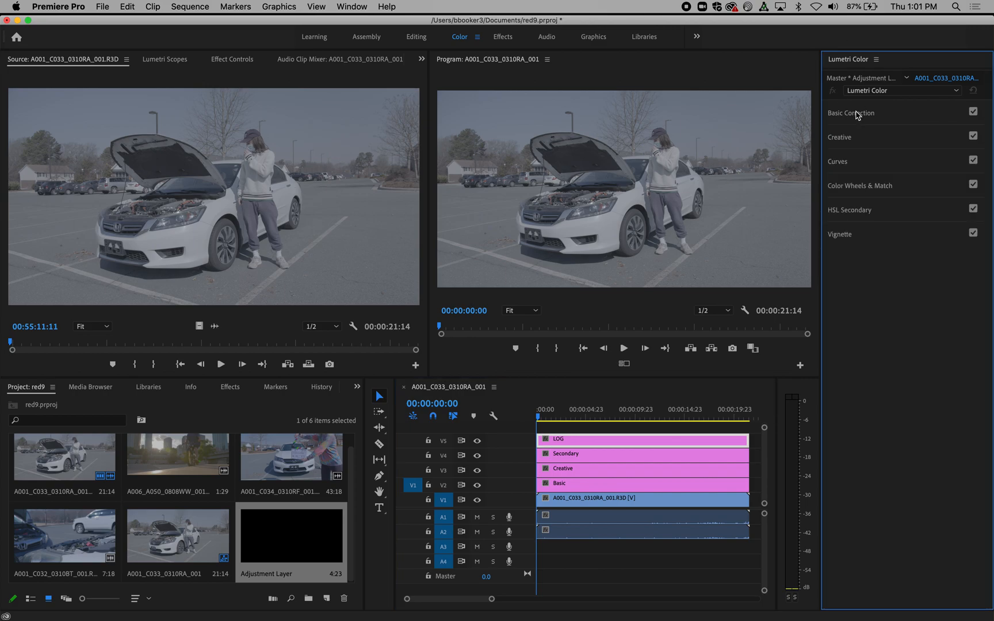
{"action": "left_click", "coordinate": [857, 114]}
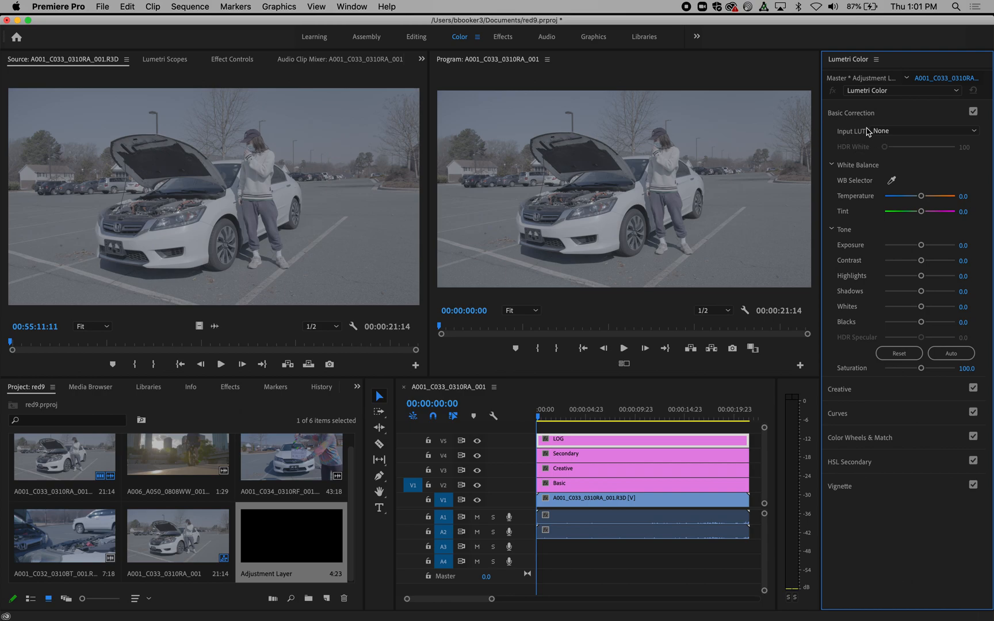
{"action": "left_click", "coordinate": [932, 136]}
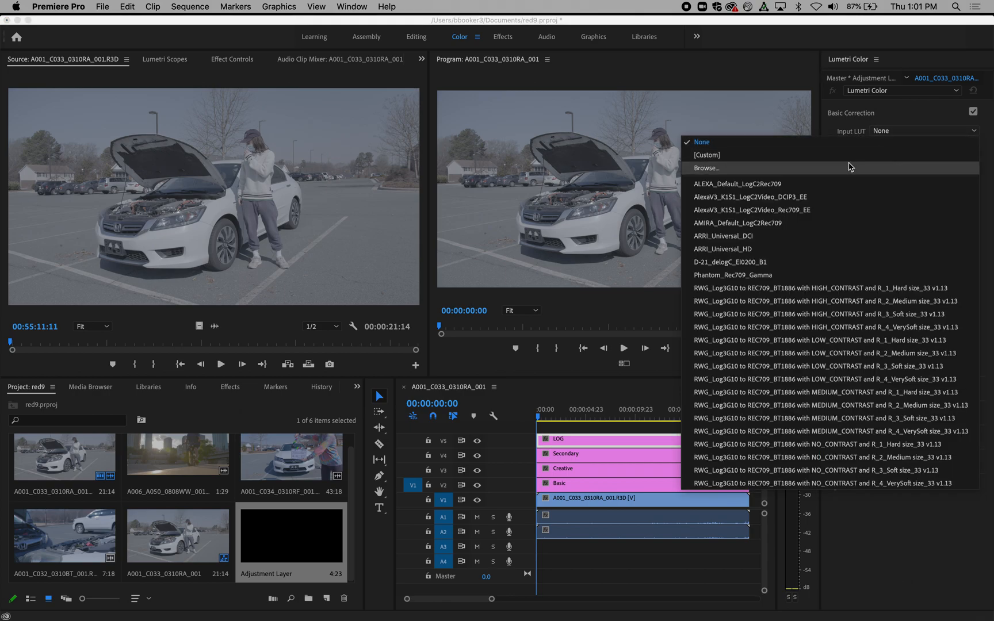
{"action": "left_click", "coordinate": [850, 167]}
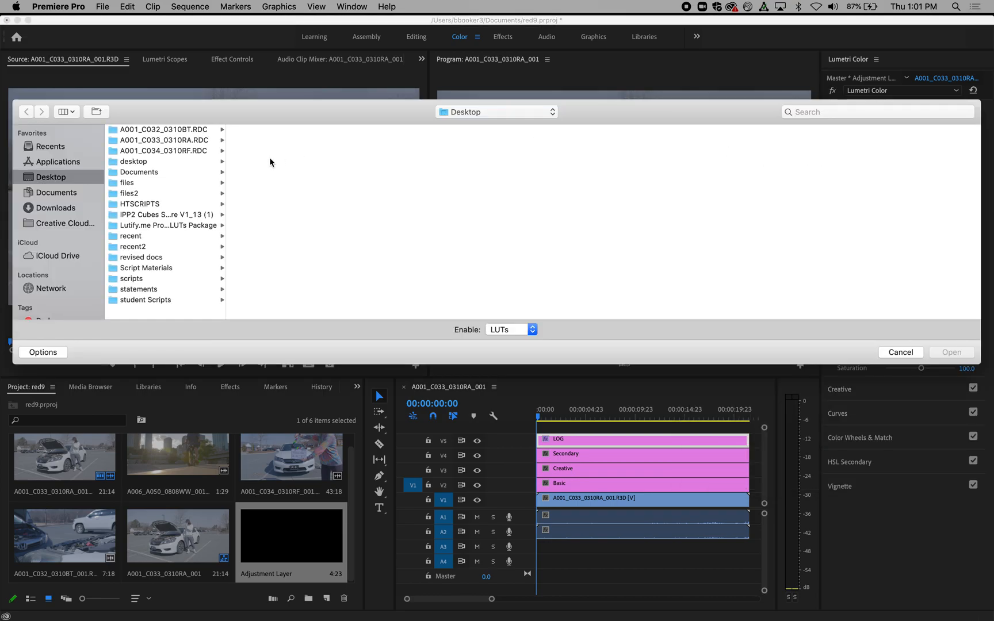
{"action": "left_click", "coordinate": [141, 214]}
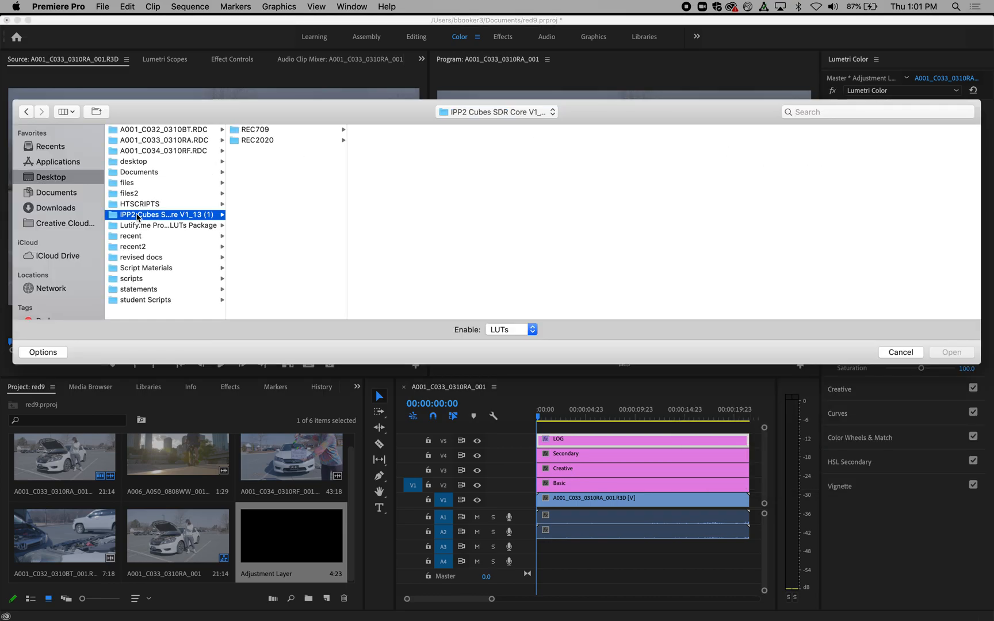
{"action": "left_click", "coordinate": [263, 131]}
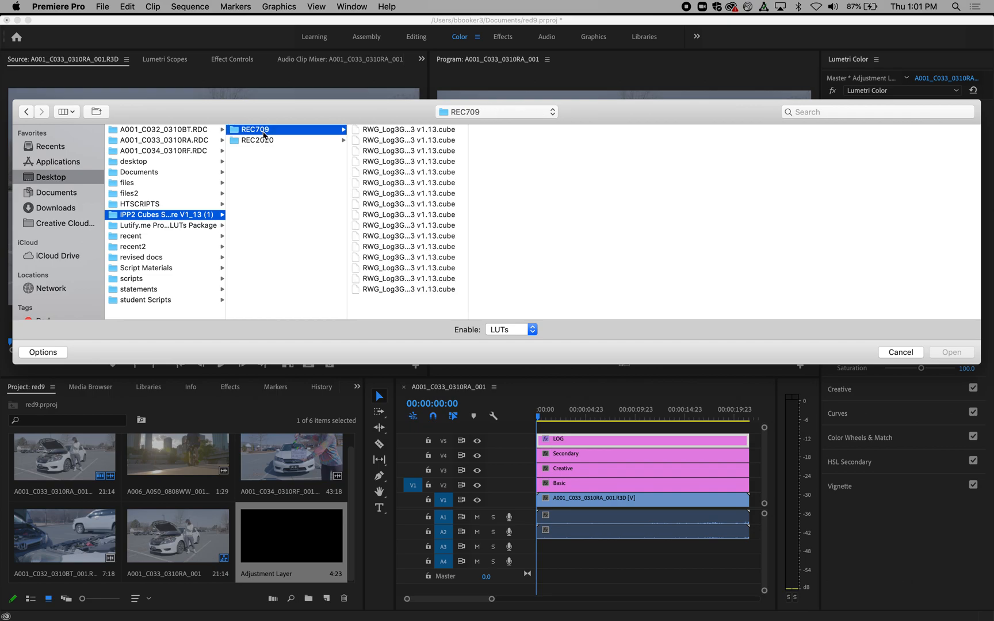
{"action": "left_click_drag", "start_coordinate": [468, 167], "coordinate": [750, 190]}
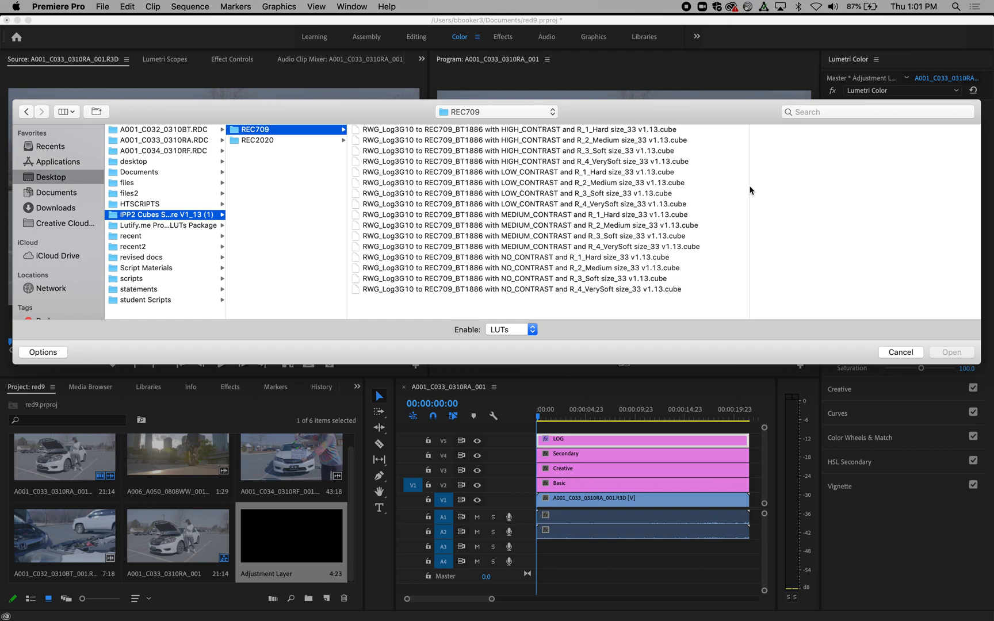
{"action": "left_click", "coordinate": [546, 237]}
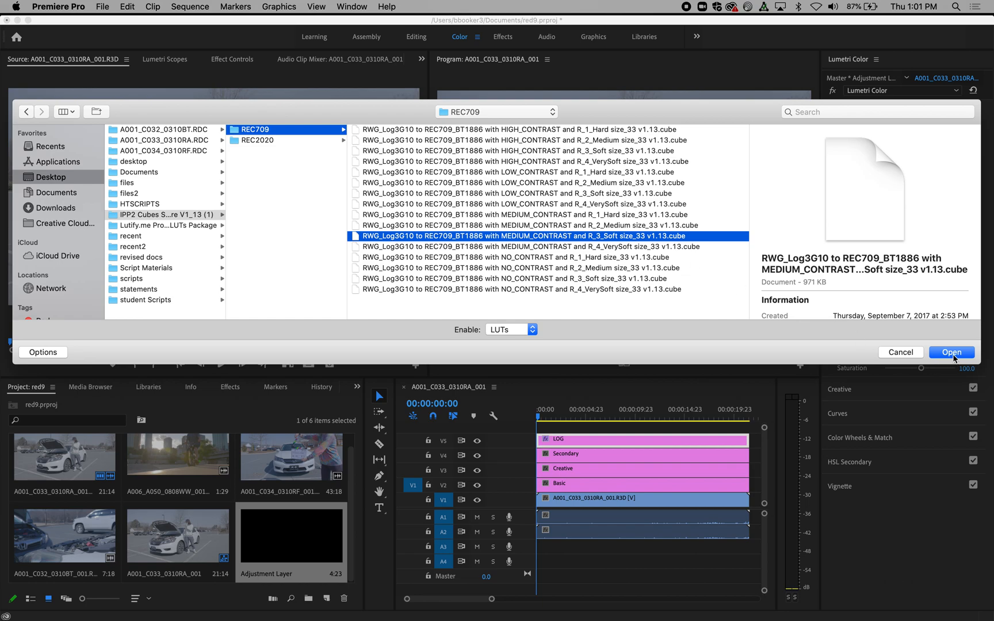
{"action": "left_click", "coordinate": [951, 352]}
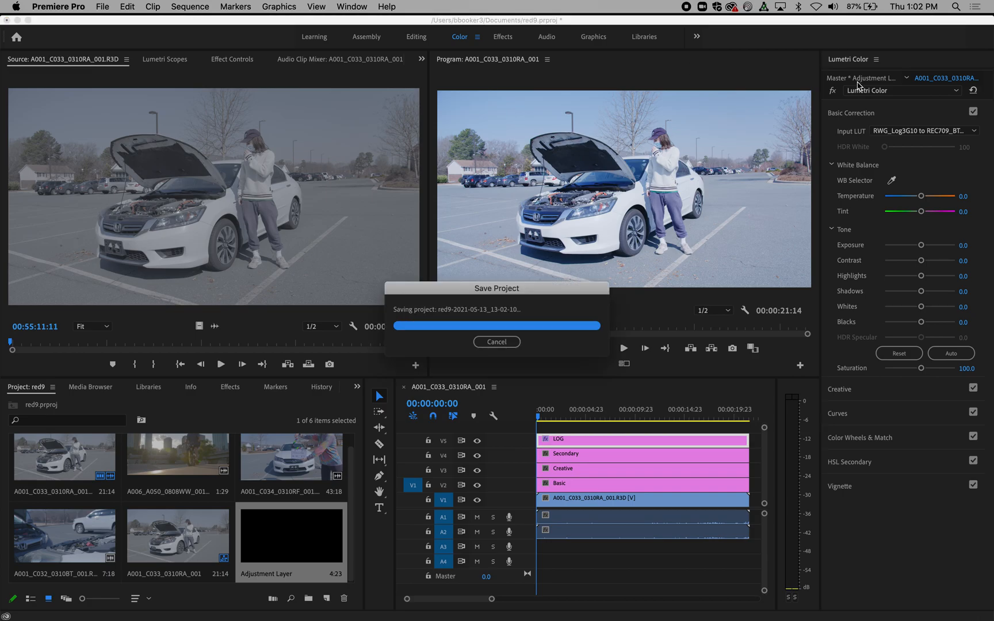
{"action": "left_click", "coordinate": [864, 115]}
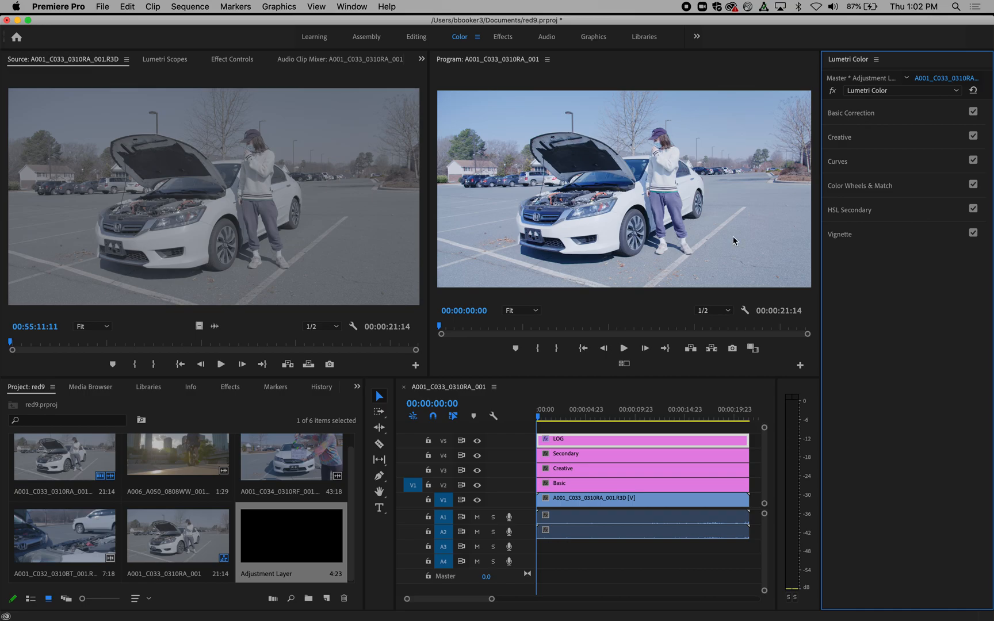
Set the Basic layer's white balance temperature to 15 and its tint to 0 in Basic Correction
{"action": "left_click", "coordinate": [586, 485]}
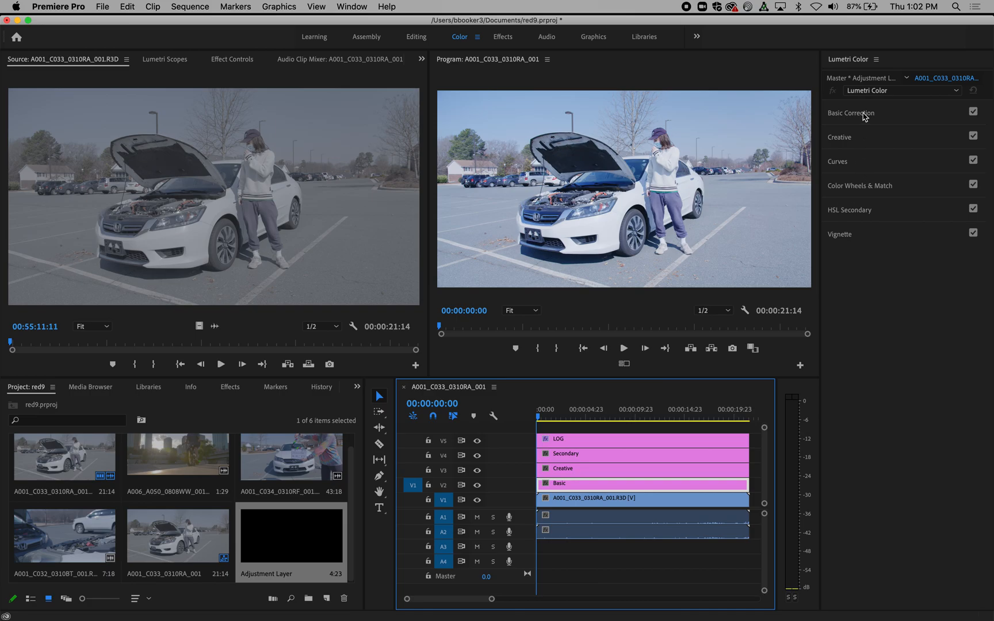
{"action": "left_click", "coordinate": [863, 114]}
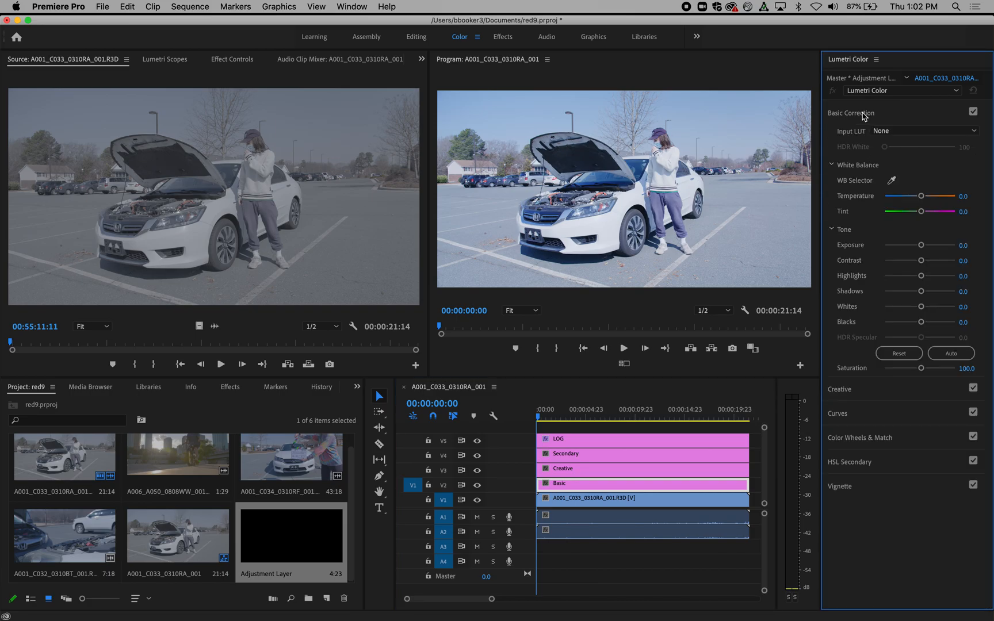
{"action": "mouse_move", "coordinate": [921, 197]}
{"action": "left_mouse_down"}
{"action": "mouse_move", "coordinate": [911, 198]}
{"action": "mouse_move", "coordinate": [925, 196]}
{"action": "mouse_move", "coordinate": [922, 215]}
{"action": "left_mouse_up"}
{"action": "left_click", "coordinate": [963, 212]}
{"action": "type", "text": "0"}
{"action": "key", "text": "Return"}
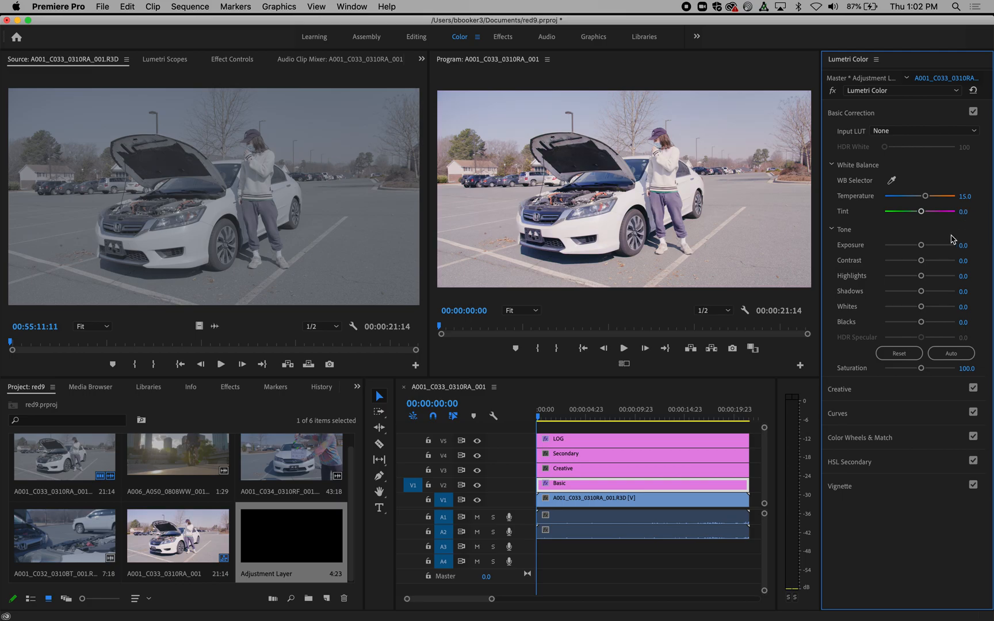
Set the Basic layer's exposure to -0.2, contrast to 28.3, shadows to -6.7 and whites to about -5, and warm its temperature further
{"action": "left_click_drag", "start_coordinate": [920, 246], "coordinate": [919, 311]}
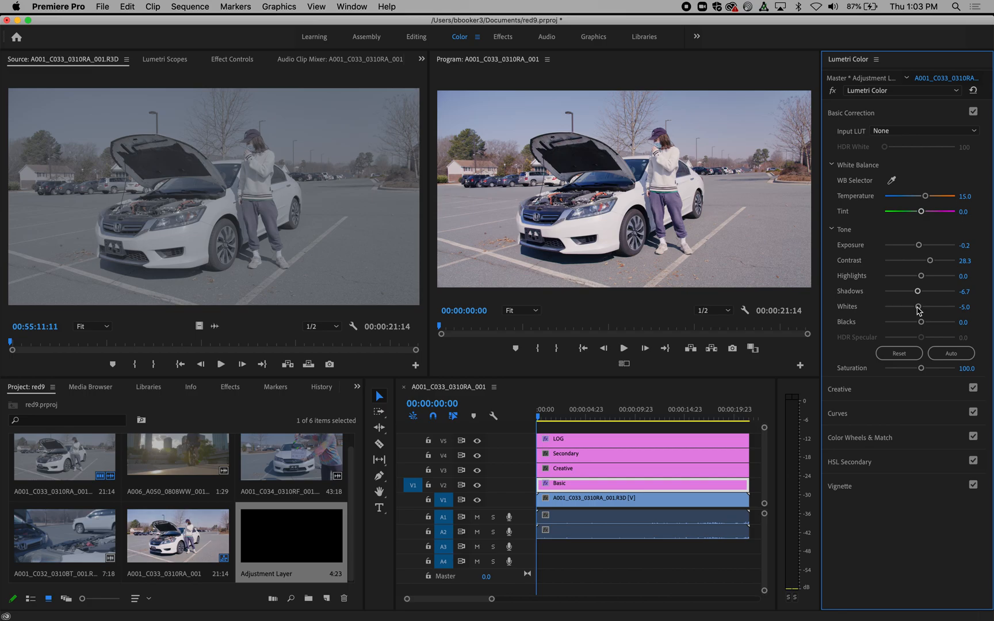
{"action": "left_click_drag", "start_coordinate": [924, 196], "coordinate": [930, 199]}
{"action": "left_click", "coordinate": [852, 115]}
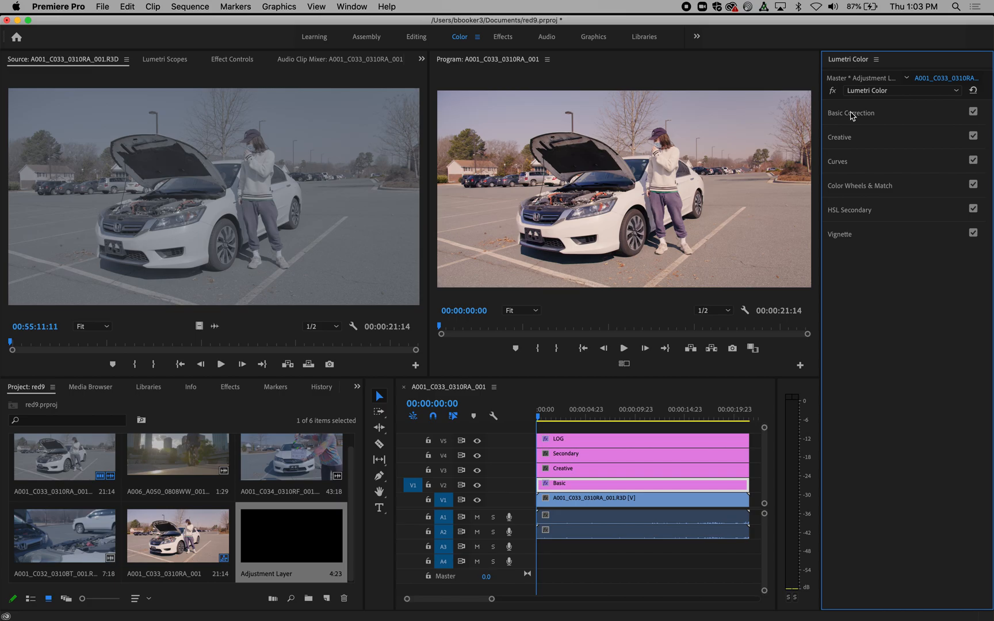
{"action": "left_click", "coordinate": [844, 163]}
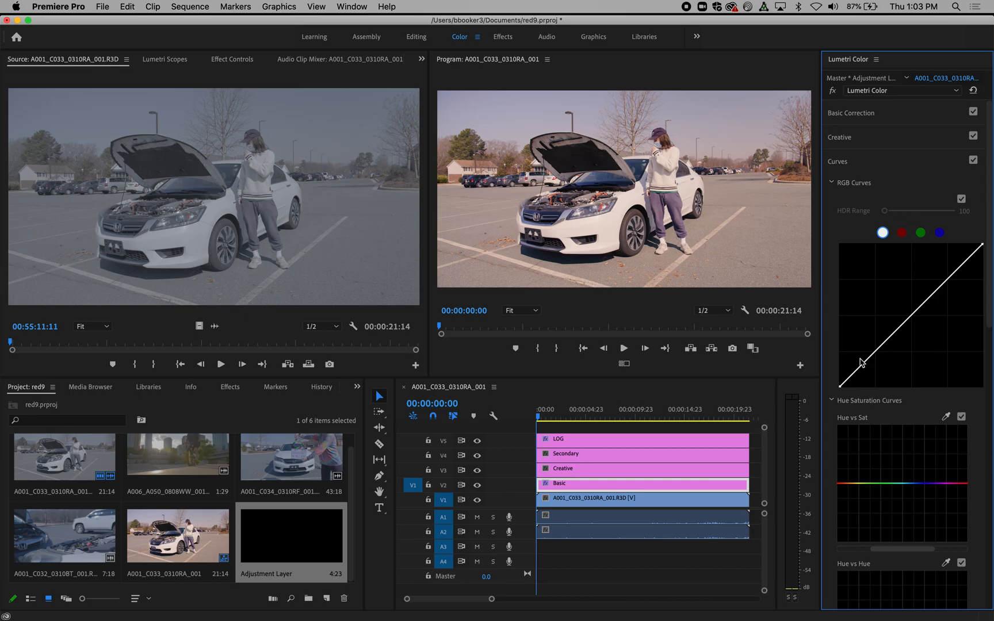
{"action": "left_click", "coordinate": [840, 164]}
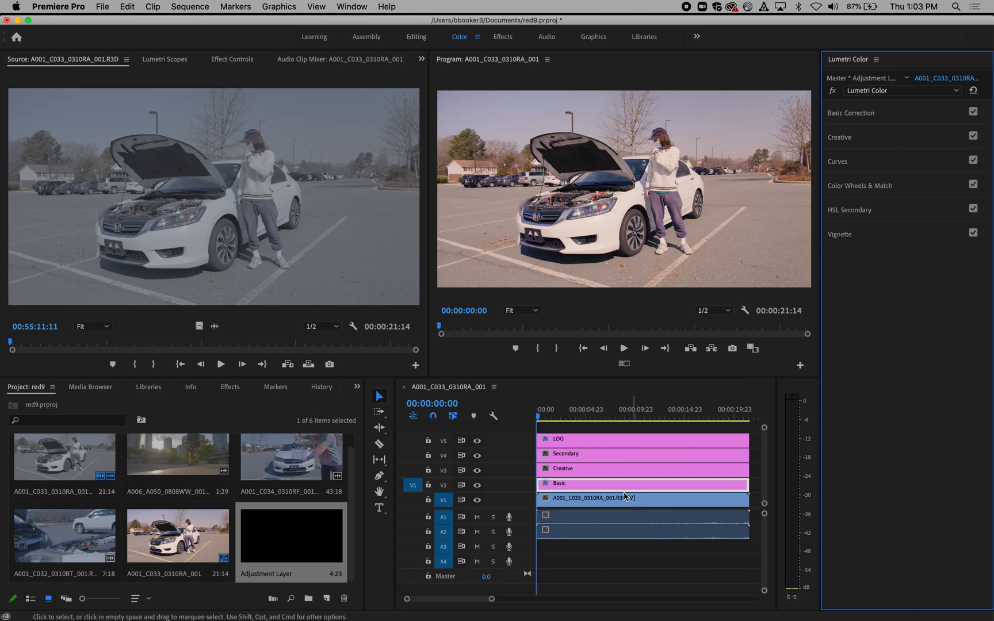
Load TO-Morpheous.cube from the Lutify.me package's RED IPP2 Teal and Orange folder as the Creative layer's look
{"action": "left_click", "coordinate": [595, 474]}
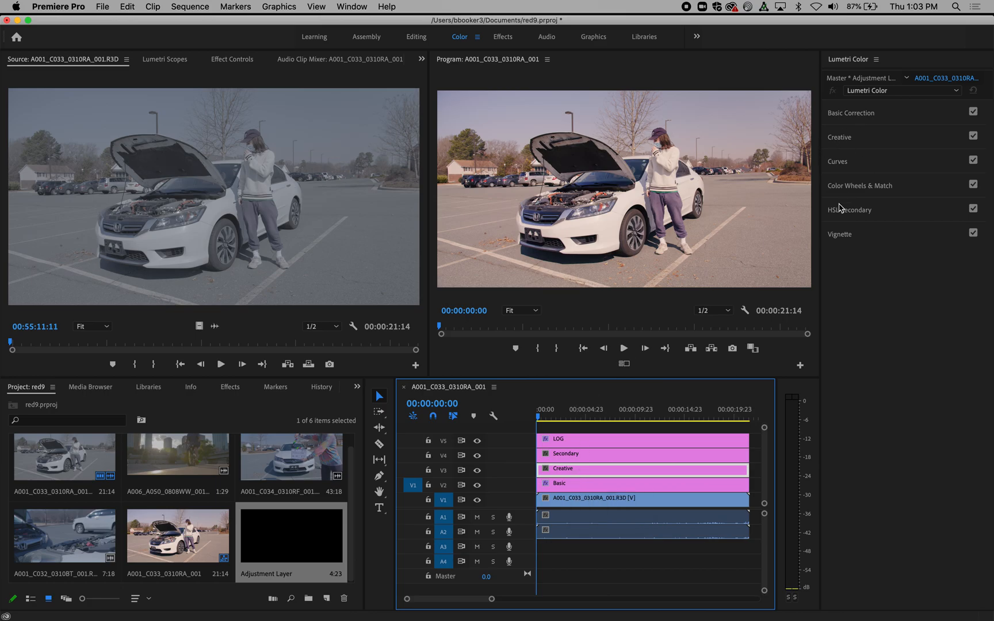
{"action": "left_click", "coordinate": [843, 139]}
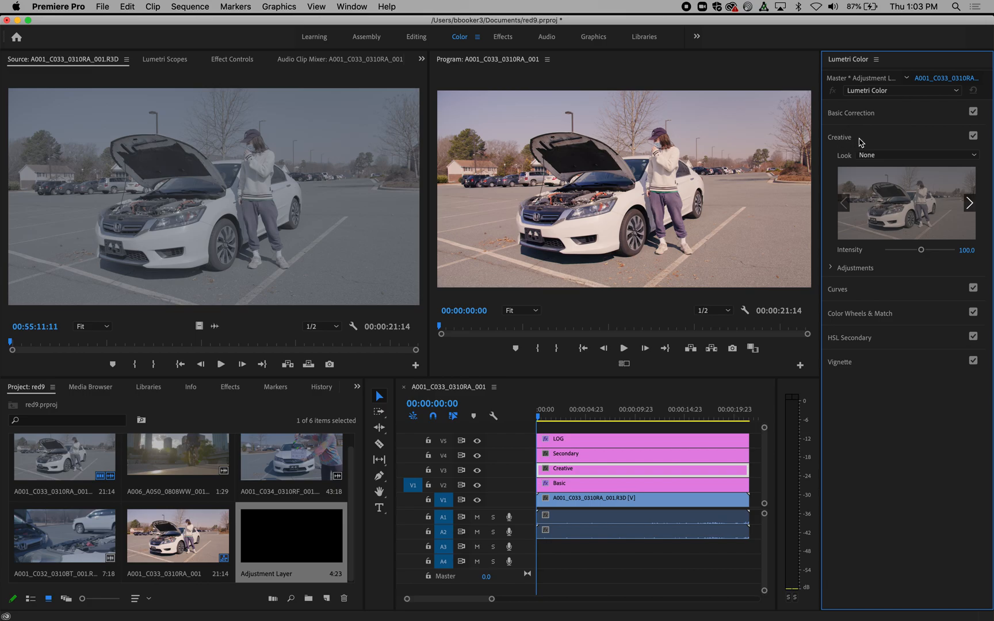
{"action": "left_click", "coordinate": [905, 160]}
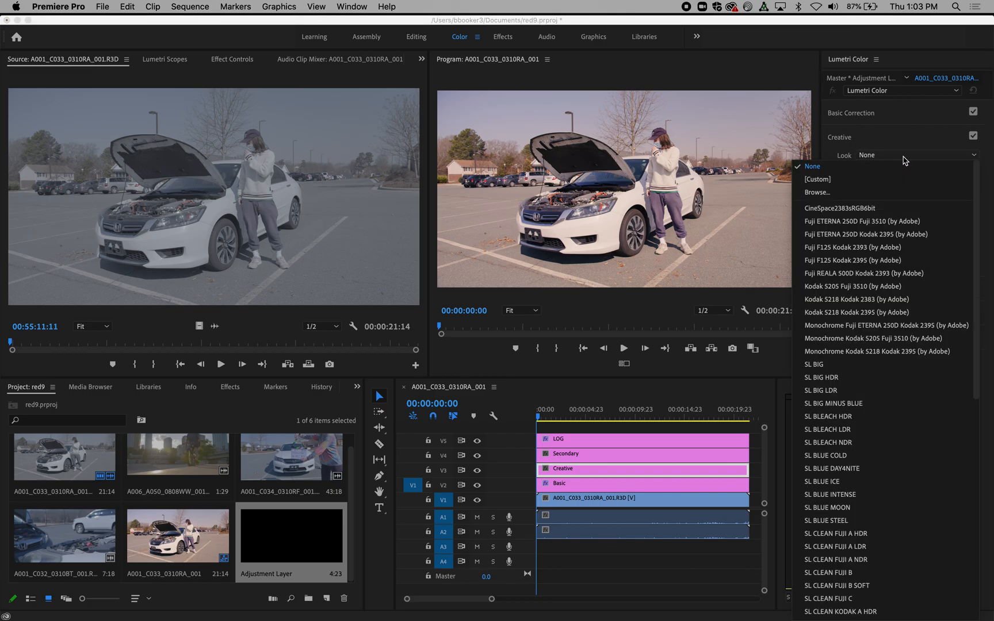
{"action": "left_click", "coordinate": [866, 192]}
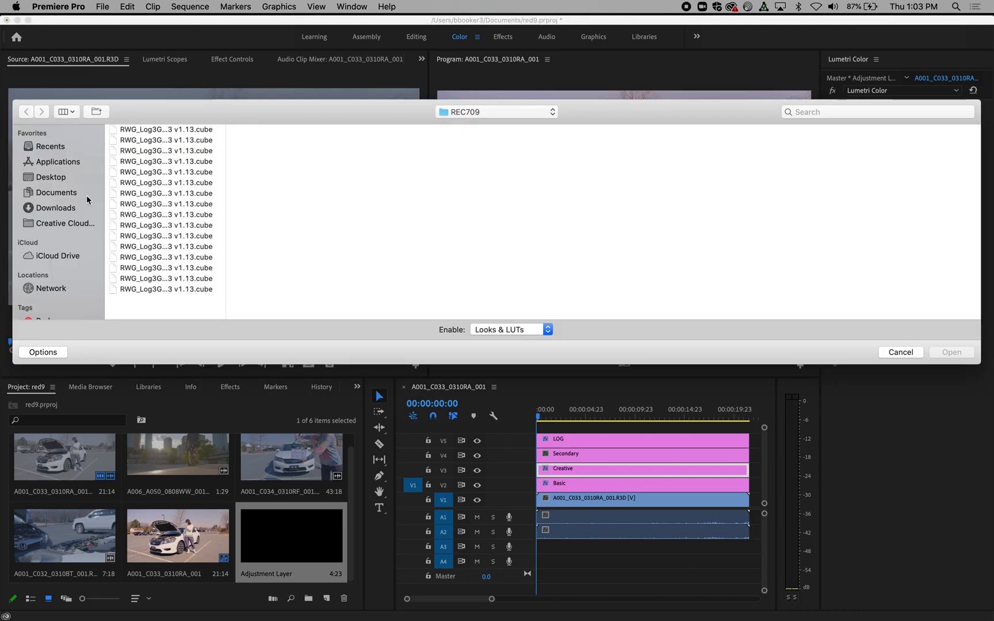
{"action": "left_click", "coordinate": [50, 182]}
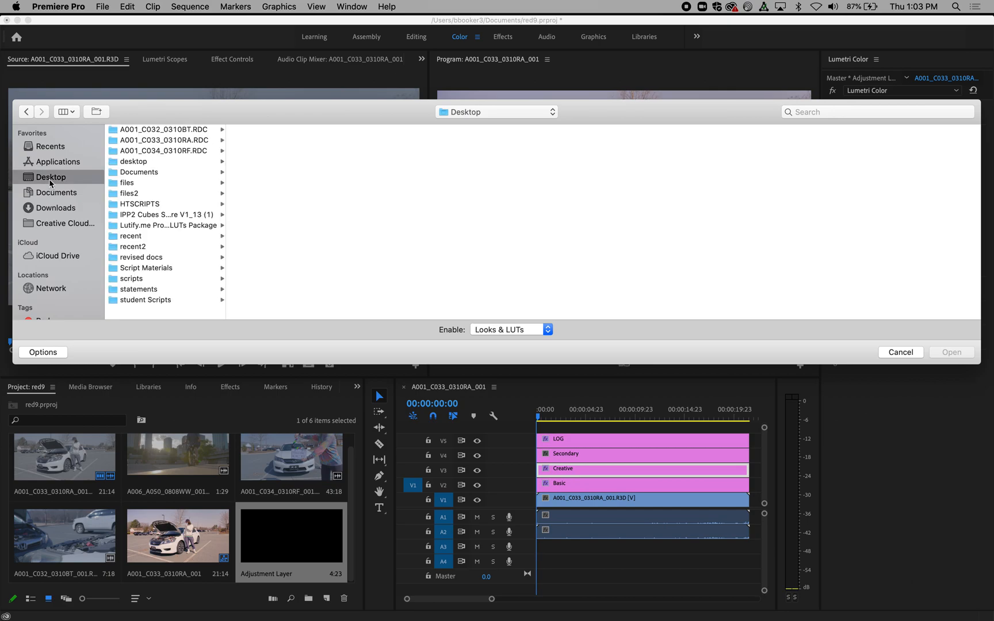
{"action": "left_click", "coordinate": [130, 226]}
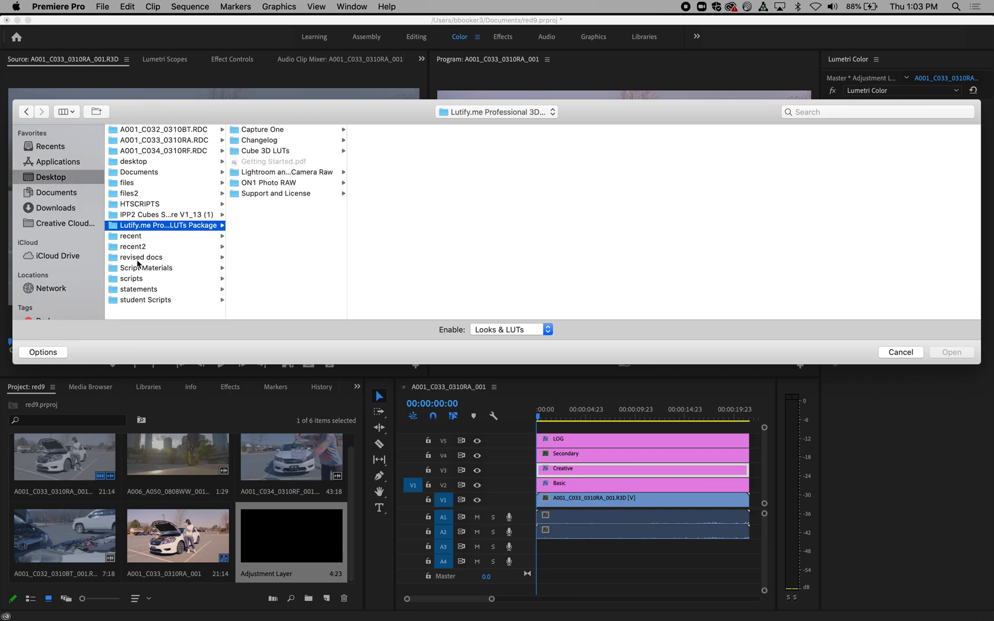
{"action": "left_click", "coordinate": [262, 154]}
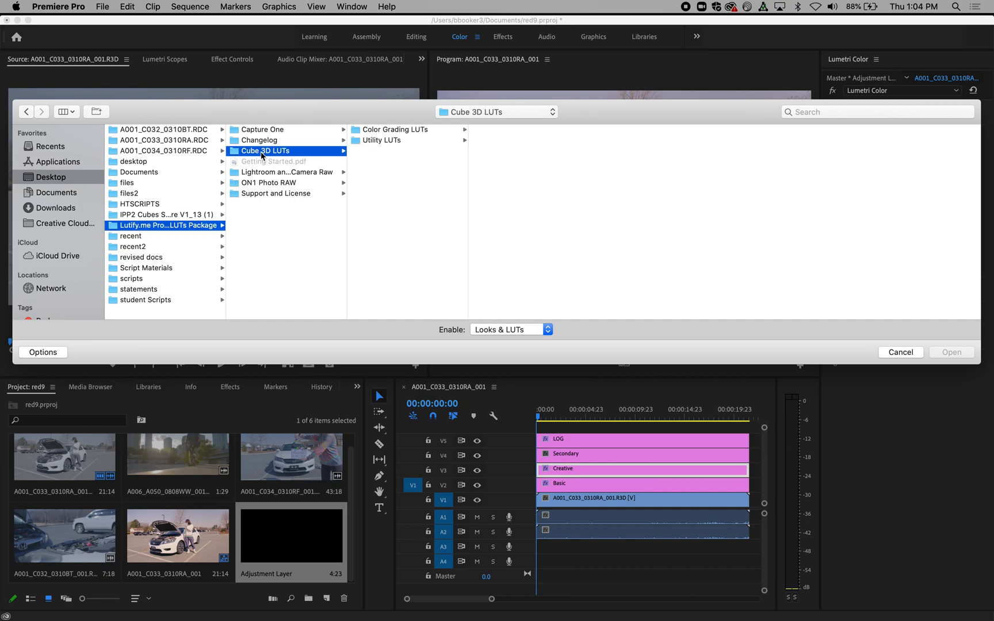
{"action": "left_click", "coordinate": [391, 131]}
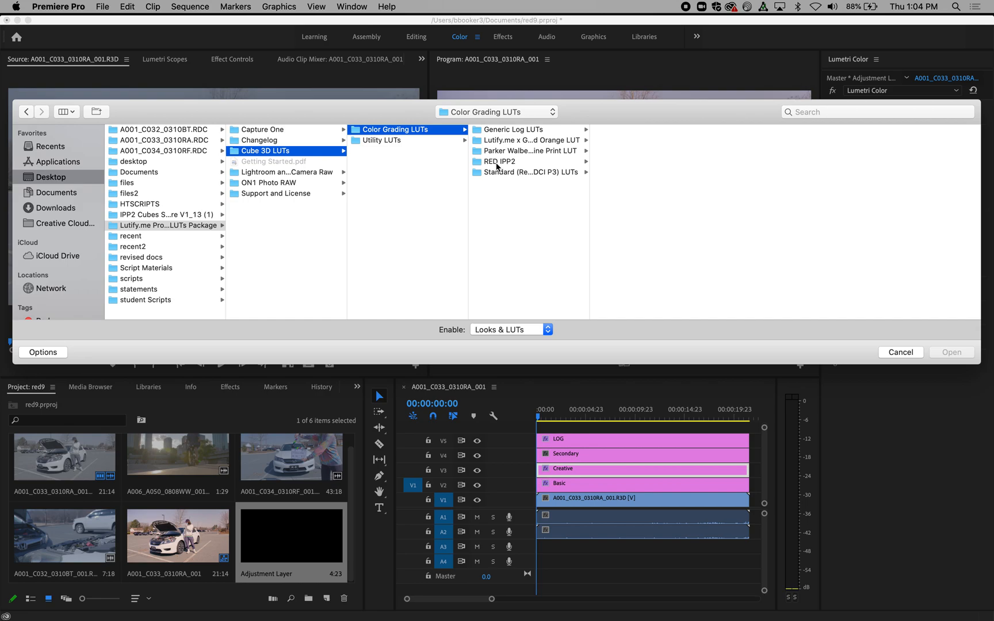
{"action": "left_click", "coordinate": [497, 162]}
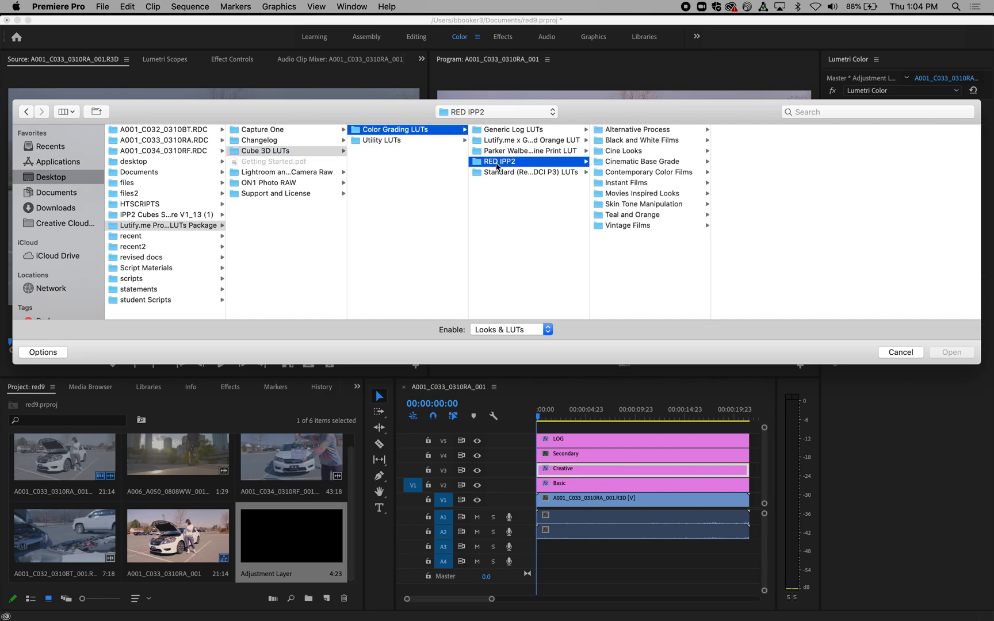
{"action": "left_click", "coordinate": [618, 218]}
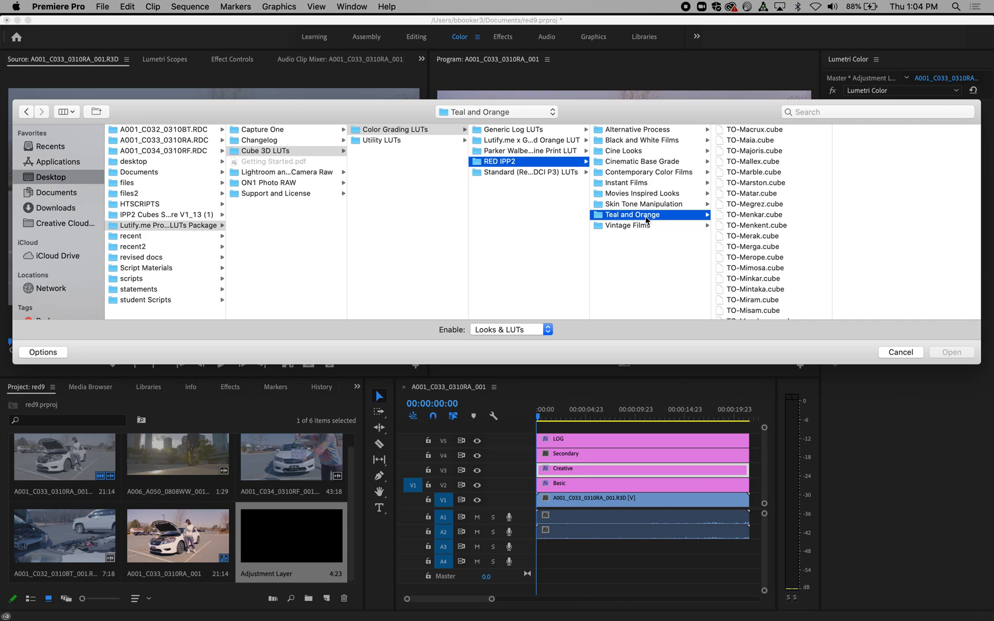
{"action": "scroll", "coordinate": [780, 293], "scroll_direction": "down", "scroll_amount": 2}
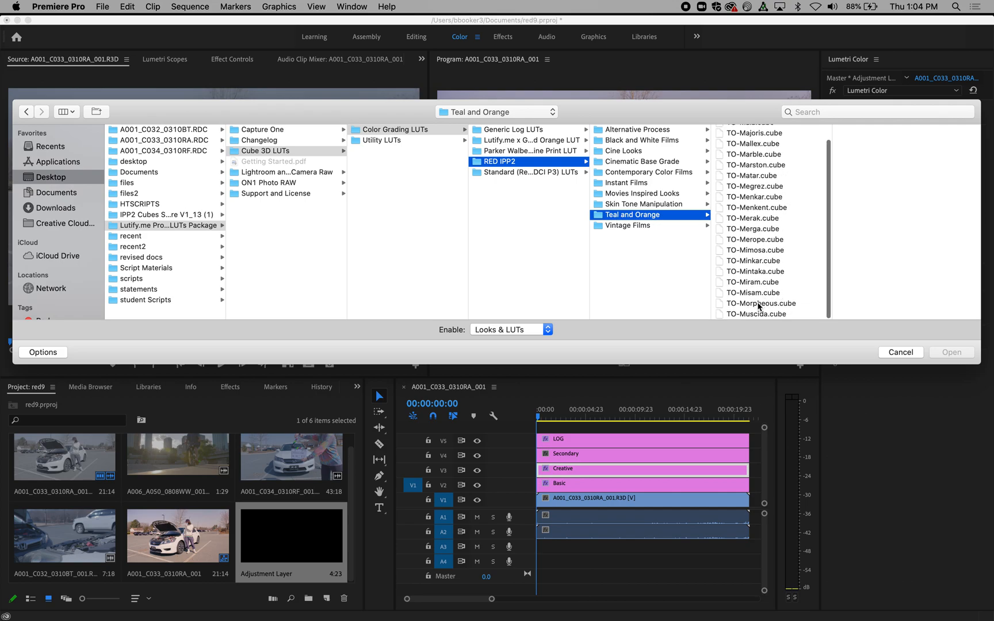
{"action": "left_click", "coordinate": [758, 306]}
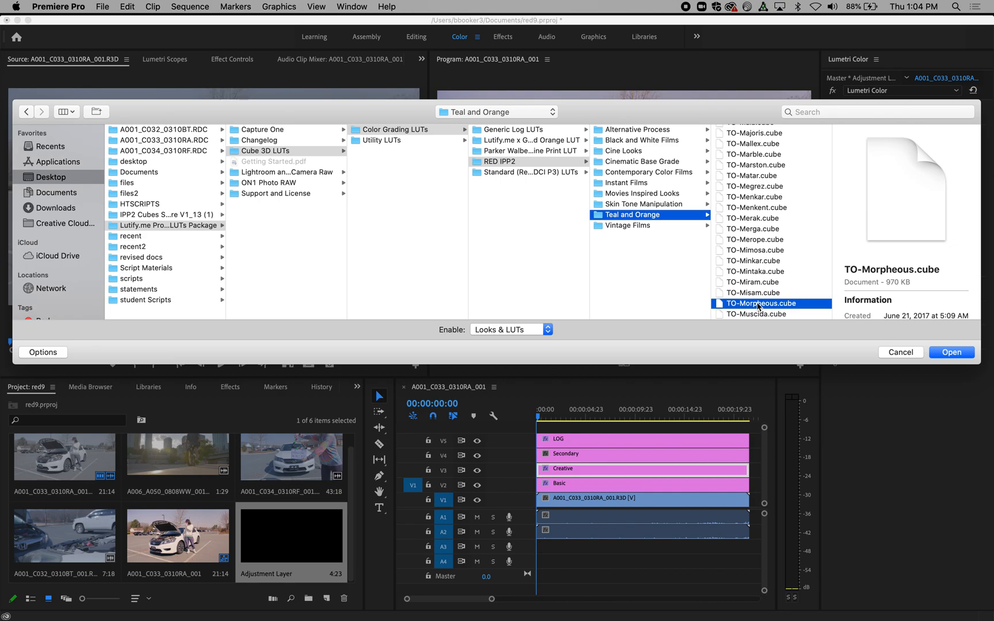
{"action": "left_click", "coordinate": [950, 353]}
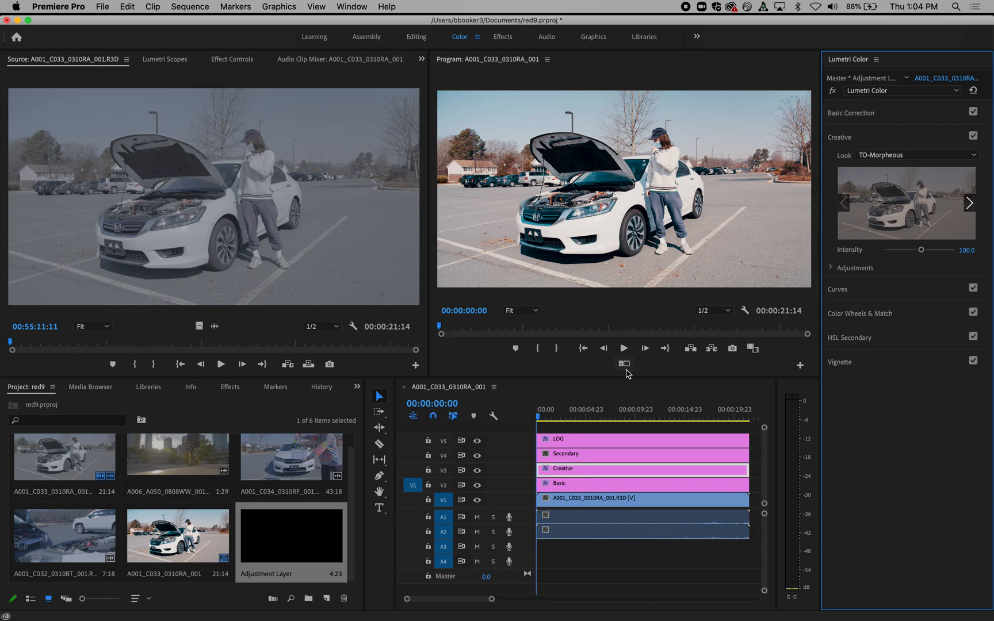
On the Secondary layer, add Hue vs Sat curve points around orange and raise the orange point to boost its saturation
{"action": "left_click", "coordinate": [583, 455]}
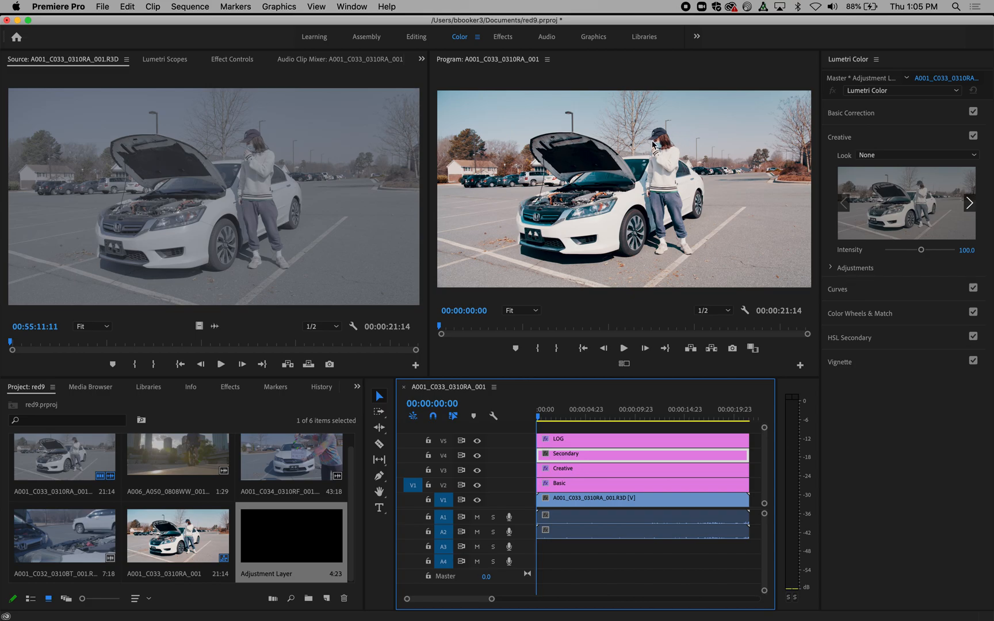
{"action": "left_click", "coordinate": [842, 138]}
{"action": "left_click", "coordinate": [841, 163]}
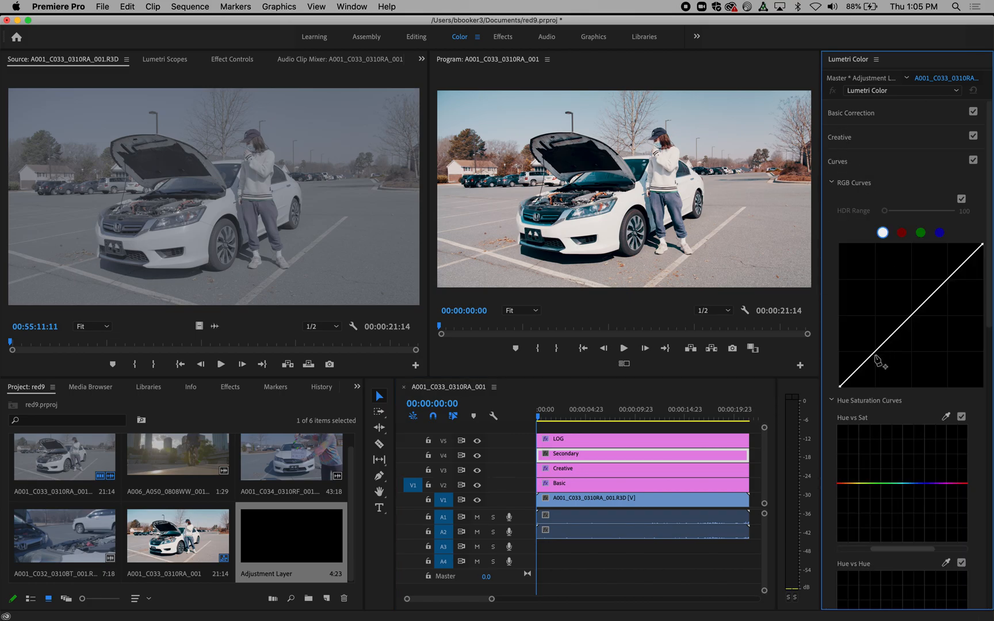
{"action": "scroll", "coordinate": [877, 361], "scroll_direction": "down", "scroll_amount": 2}
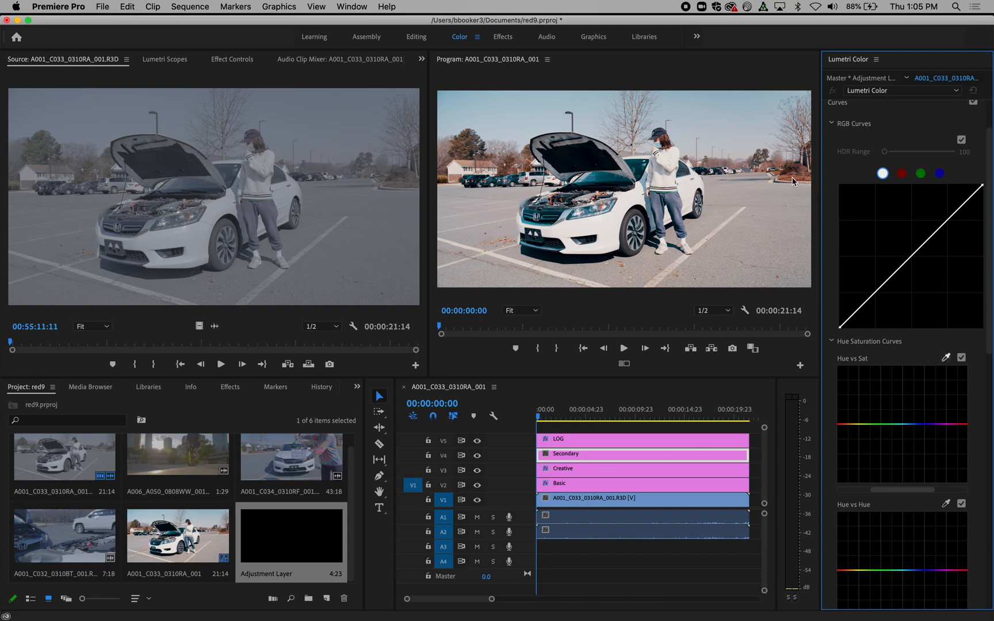
{"action": "left_click", "coordinate": [945, 358]}
{"action": "left_click", "coordinate": [850, 424]}
{"action": "mouse_move", "coordinate": [849, 425]}
{"action": "left_mouse_down"}
{"action": "mouse_move", "coordinate": [850, 411]}
{"action": "mouse_move", "coordinate": [850, 424]}
{"action": "left_mouse_up"}
{"action": "left_click", "coordinate": [856, 424]}
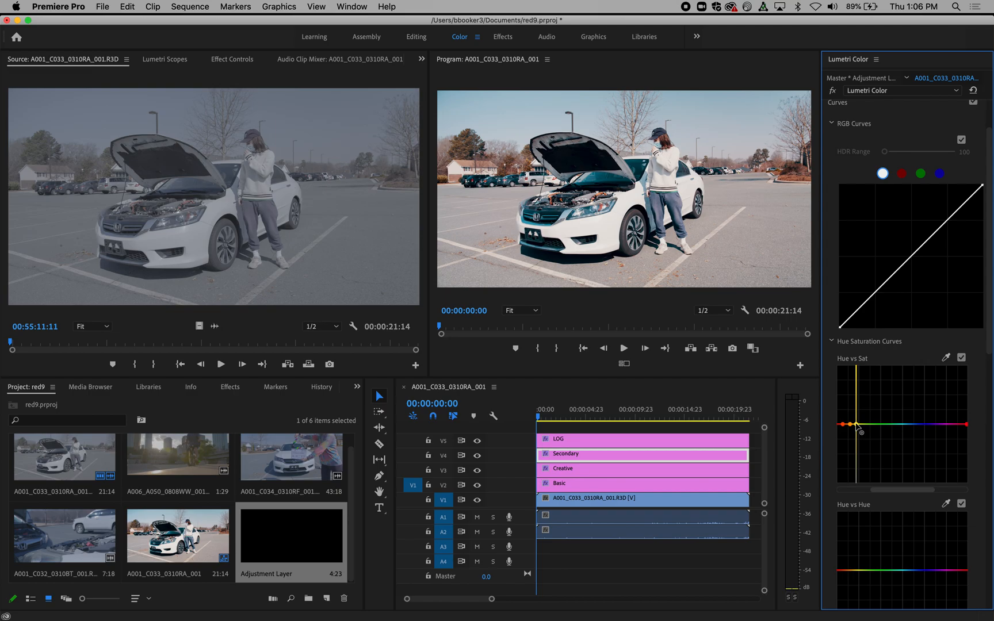
{"action": "left_click", "coordinate": [850, 424]}
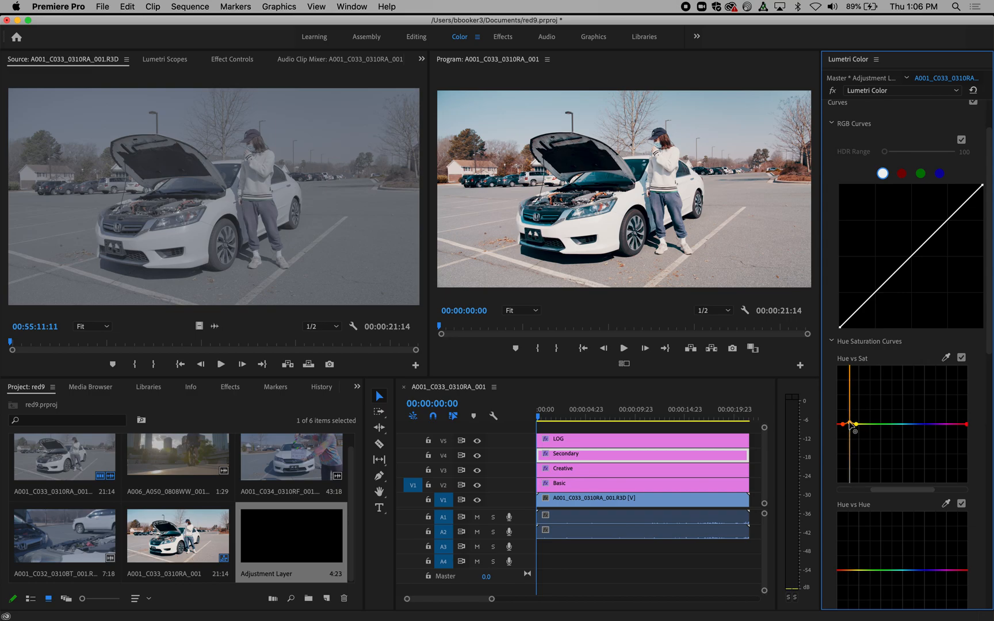
{"action": "left_click_drag", "start_coordinate": [849, 419], "coordinate": [850, 398]}
Add an adjustment layer on track V6 spanning the whole clip and apply the Crop effect to it
{"action": "left_click_drag", "start_coordinate": [282, 533], "coordinate": [748, 427]}
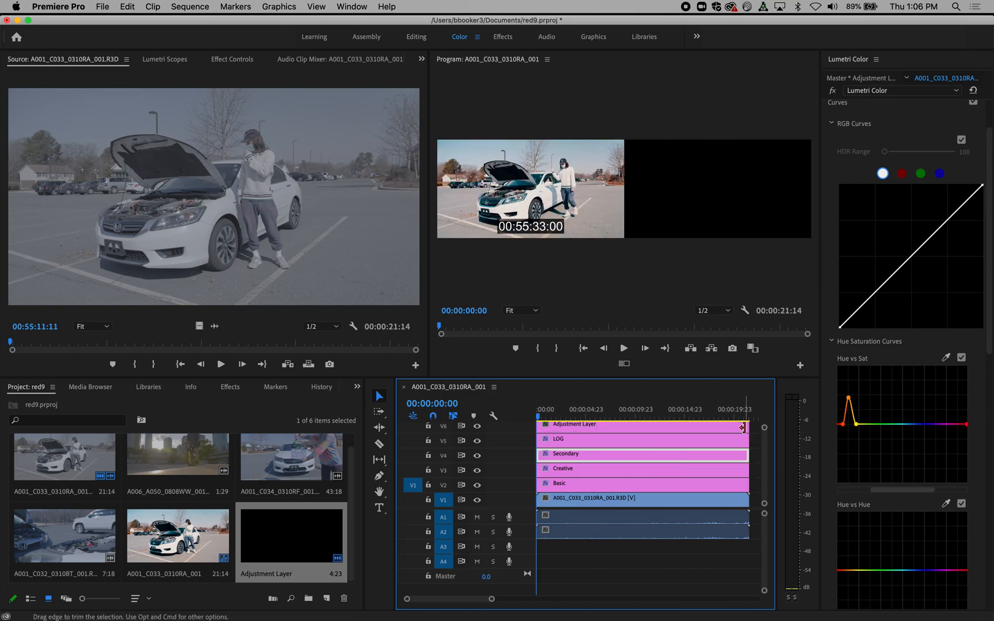
{"action": "left_click", "coordinate": [592, 429]}
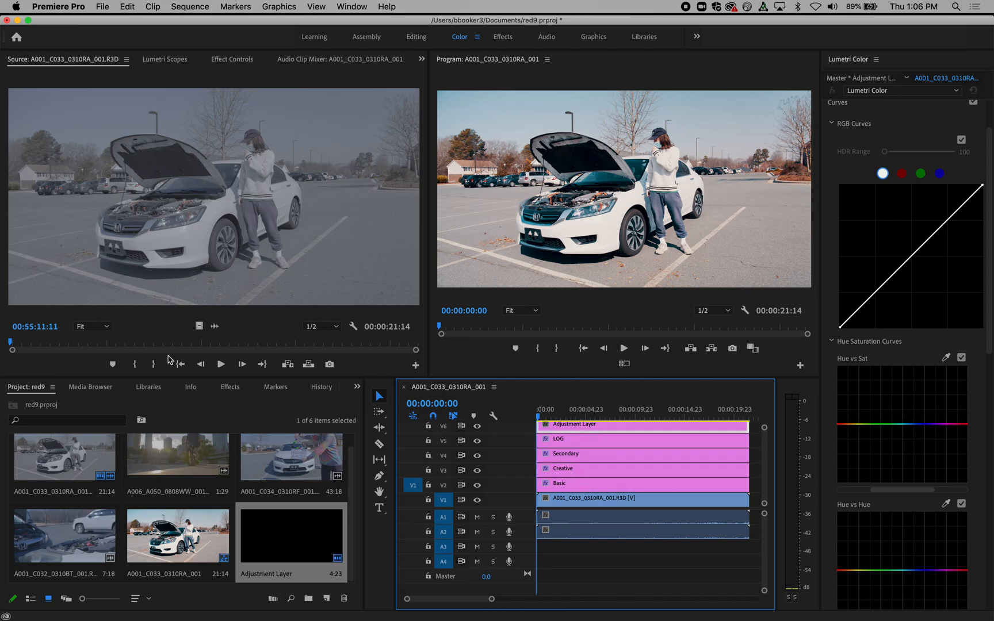
{"action": "left_click", "coordinate": [229, 387]}
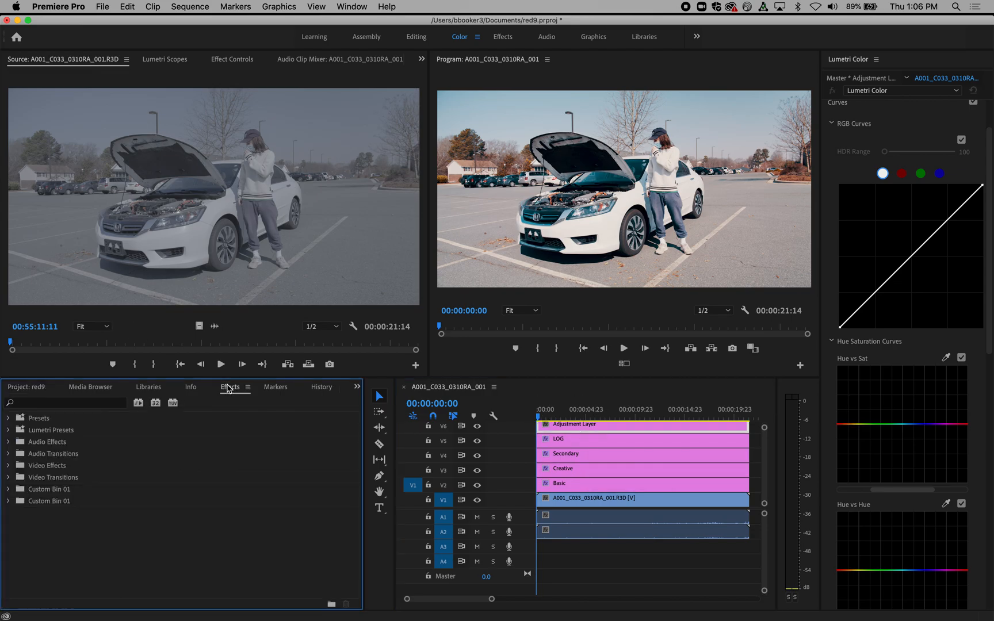
{"action": "left_click", "coordinate": [84, 403]}
{"action": "type", "text": "crp"}
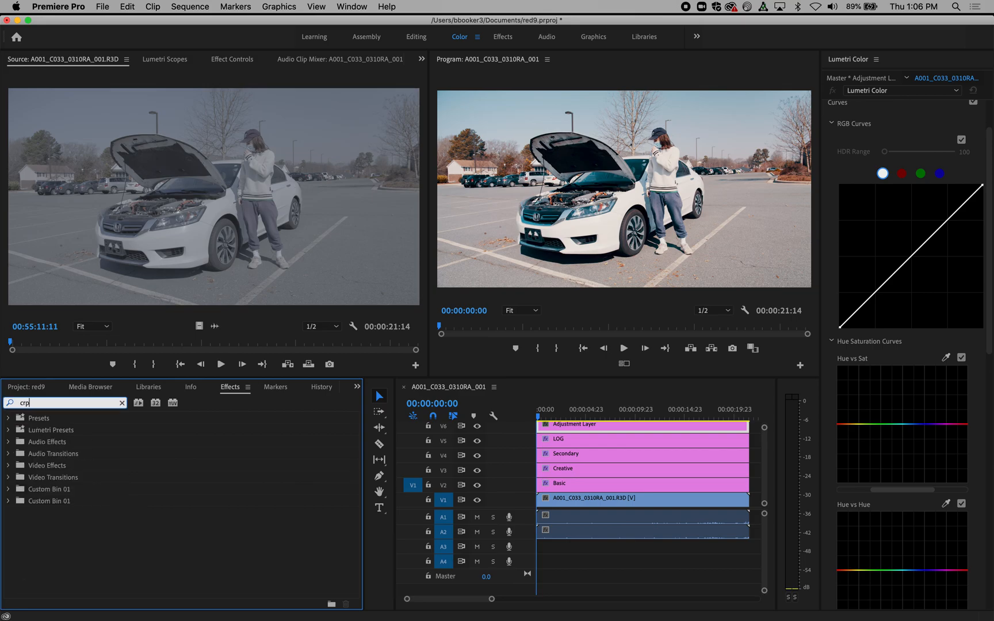
{"action": "key", "text": "BackSpace"}
{"action": "type", "text": "op"}
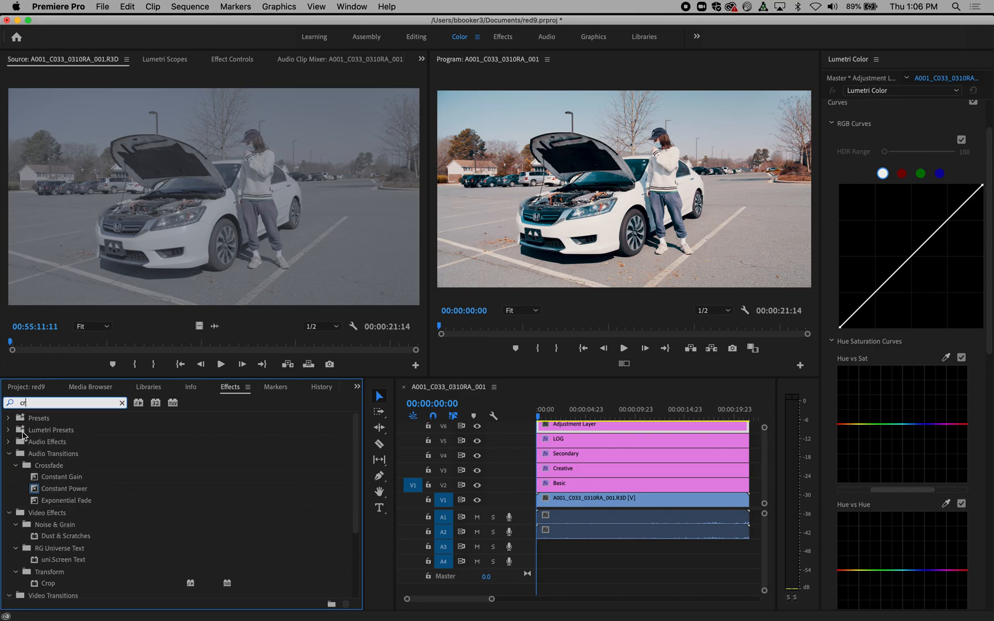
{"action": "left_click_drag", "start_coordinate": [39, 494], "coordinate": [558, 424]}
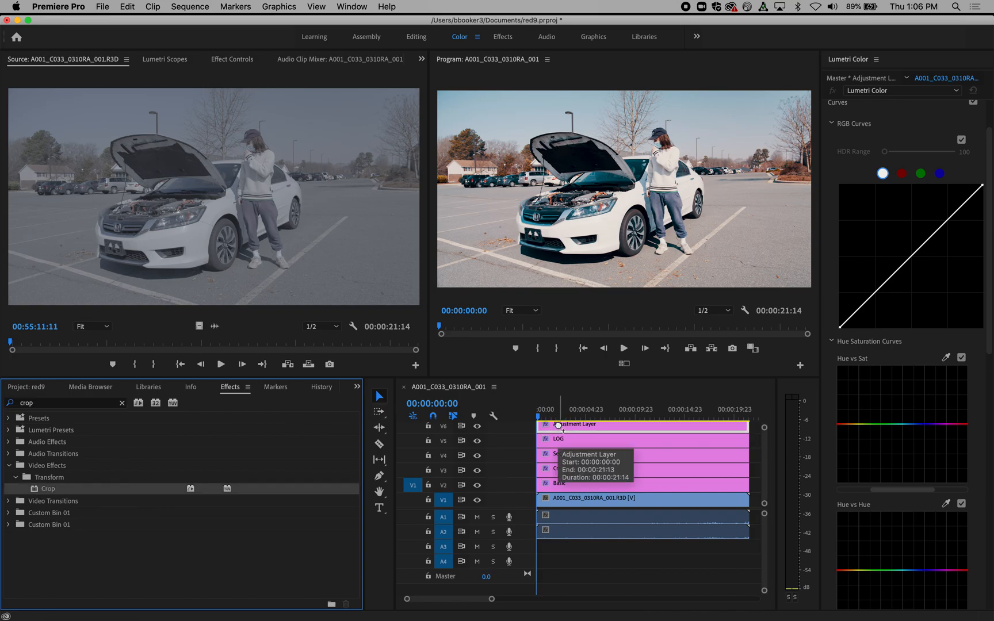
Set the V6 adjustment layer's Crop to 12% at the top and 12% at the bottom for a letterbox
{"action": "left_click", "coordinate": [594, 428]}
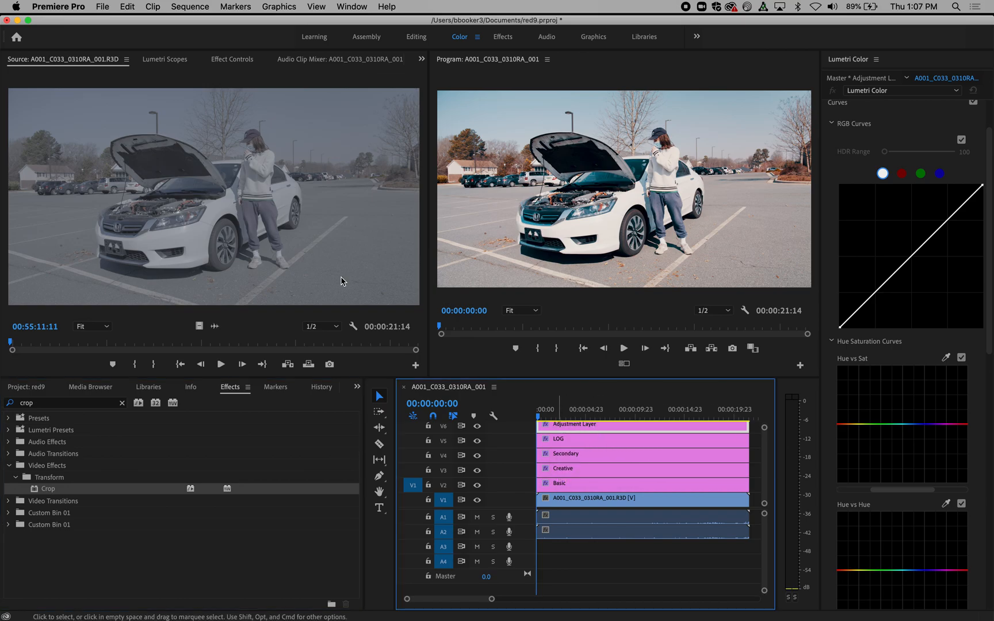
{"action": "left_click", "coordinate": [227, 60]}
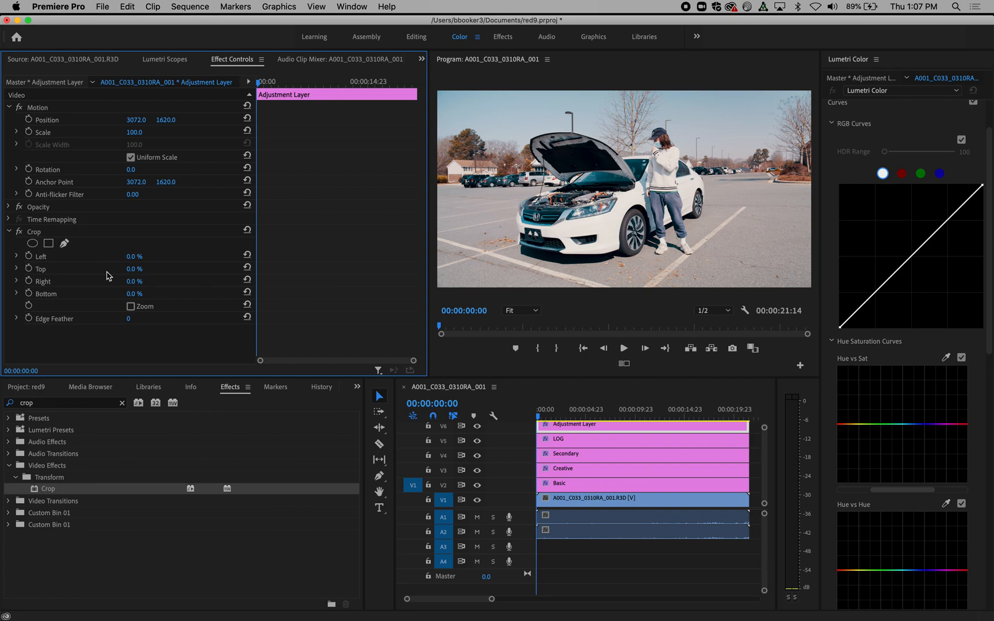
{"action": "left_click", "coordinate": [133, 268]}
{"action": "type", "text": "12"}
{"action": "key", "text": "Return"}
{"action": "left_click", "coordinate": [133, 292]}
{"action": "type", "text": "12"}
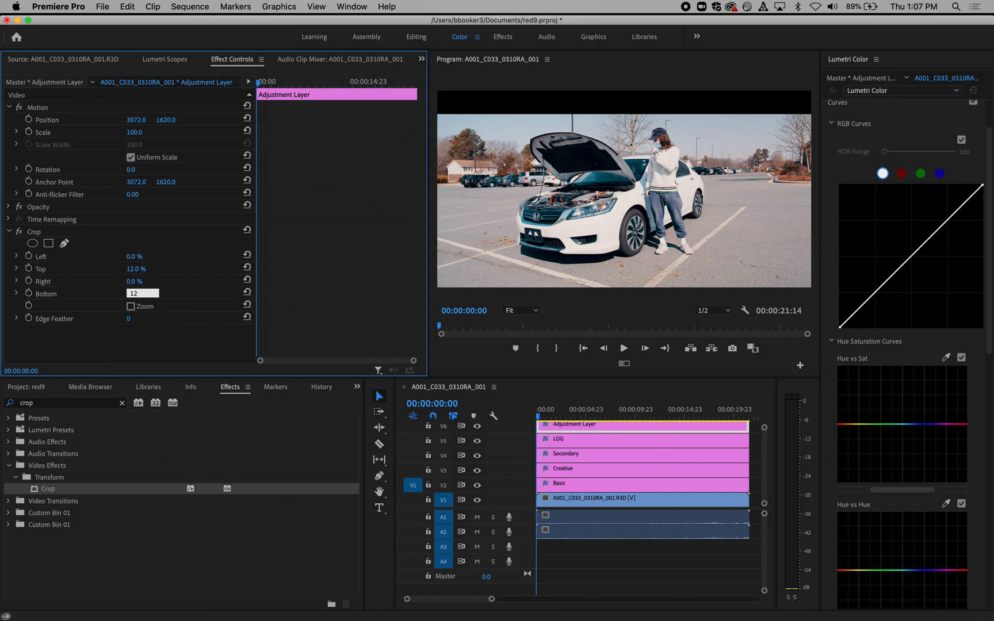
{"action": "key", "text": "Return"}
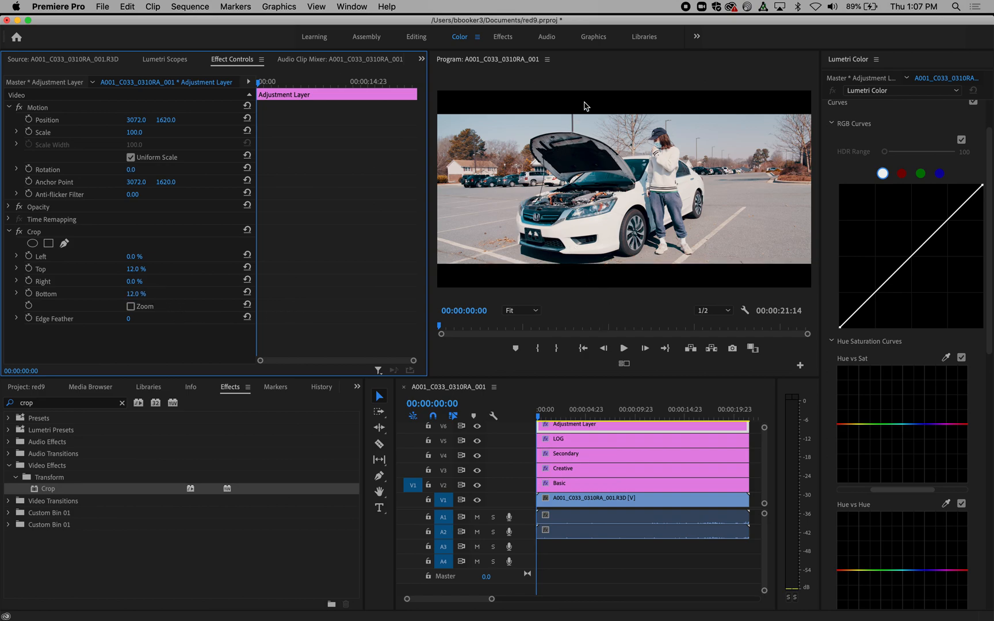
Examine the graded, letterboxed frame in the maximized Program monitor and restore the normal layout
{"action": "left_click", "coordinate": [598, 62]}
{"action": "key", "text": "grave"}
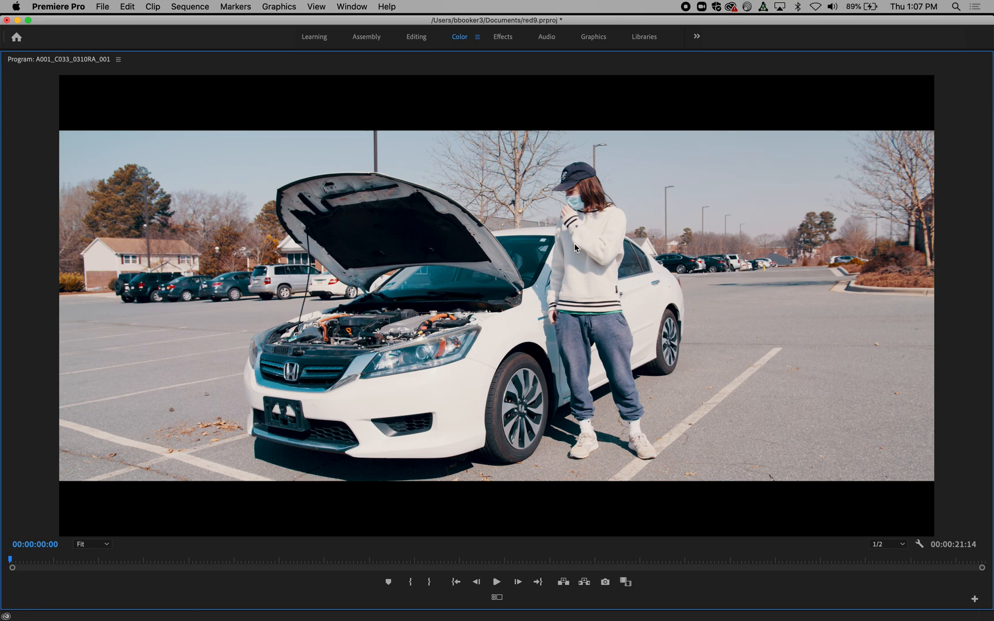
{"action": "key", "text": "grave"}
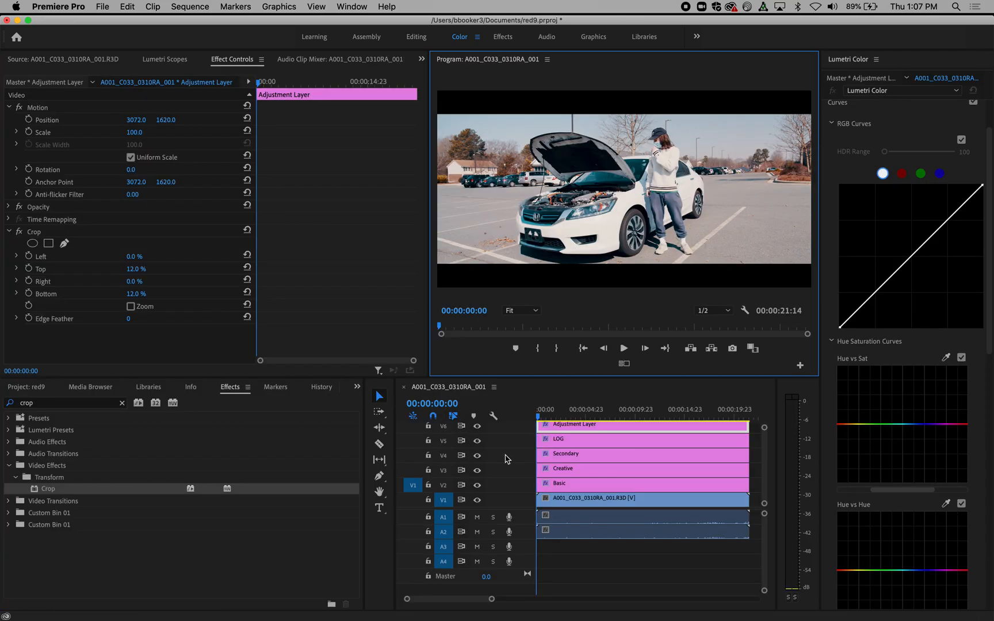
Select the Creative adjustment layer on track V3
{"action": "left_click", "coordinate": [563, 471]}
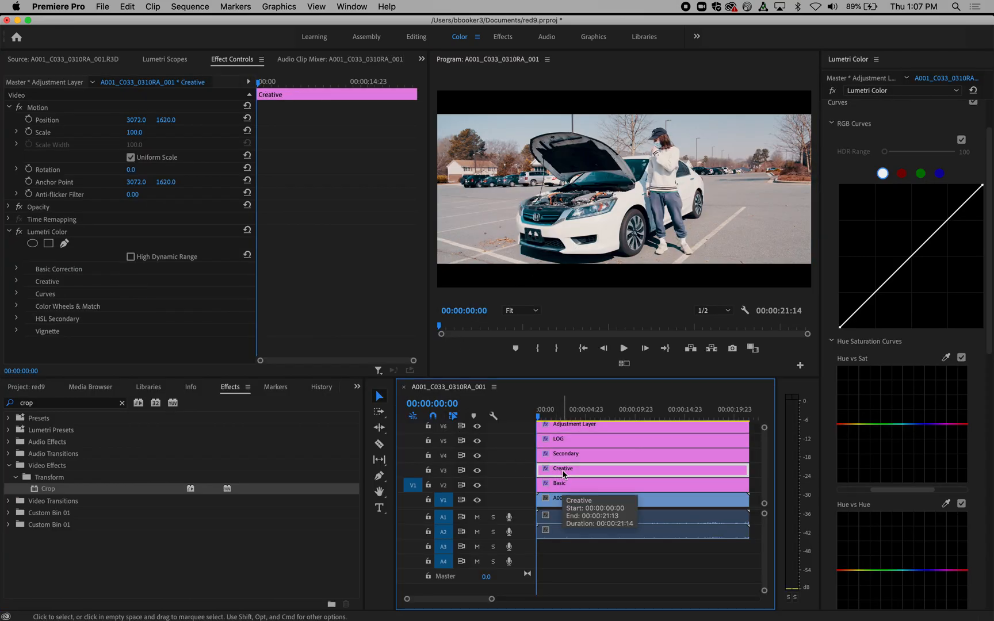